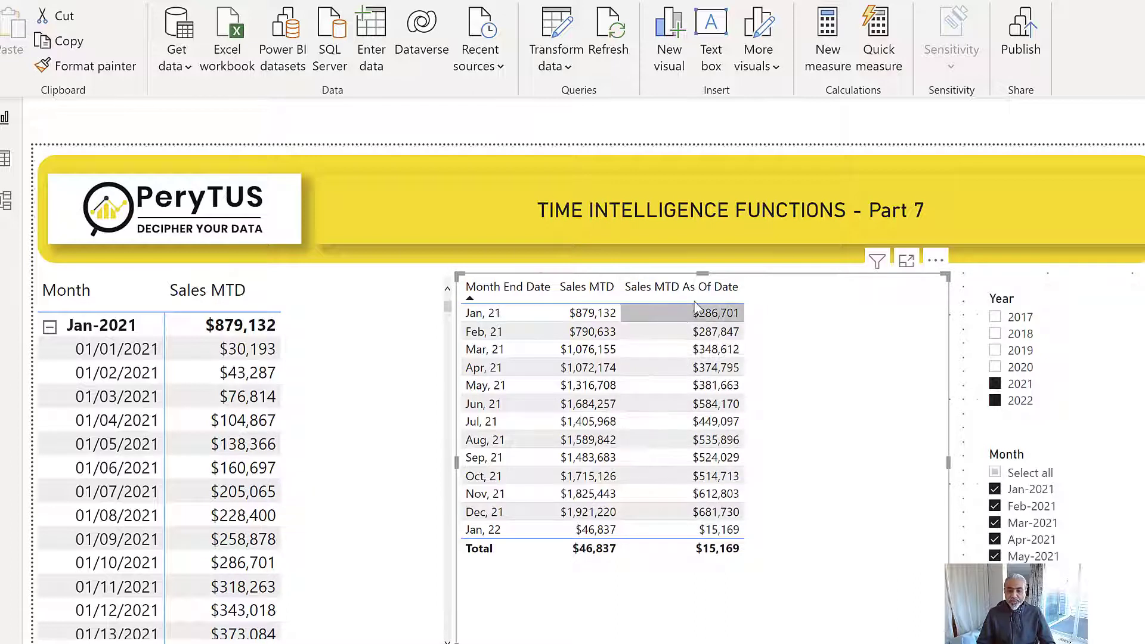
Select the Sales MTD As Of Date measure to show its formula beside the month table
mouse_move(717, 535)
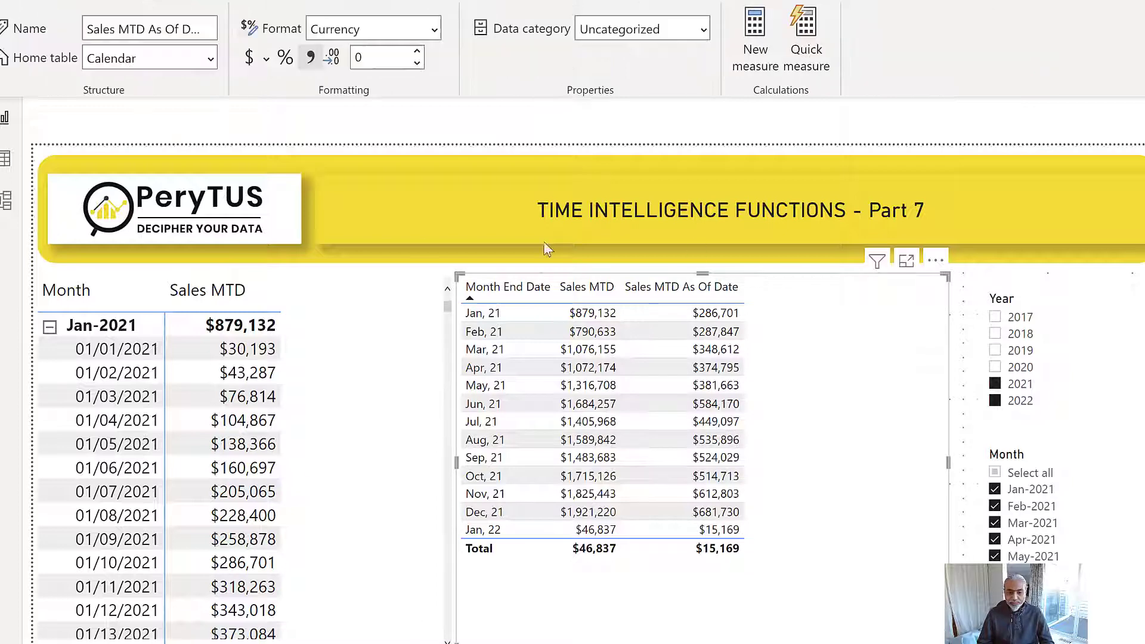
Expand the Sales MTD As Of Date formula, highlight its hard-coded 2022, 01, 10 date, then collapse it
click(1134, 113)
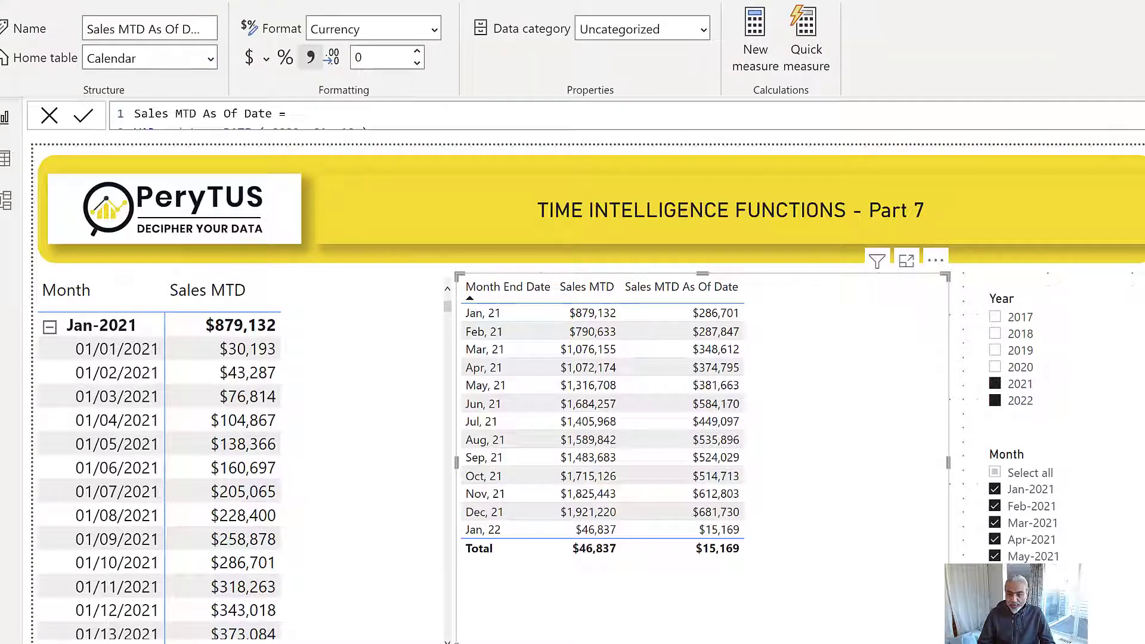
drag(260, 137, 362, 132)
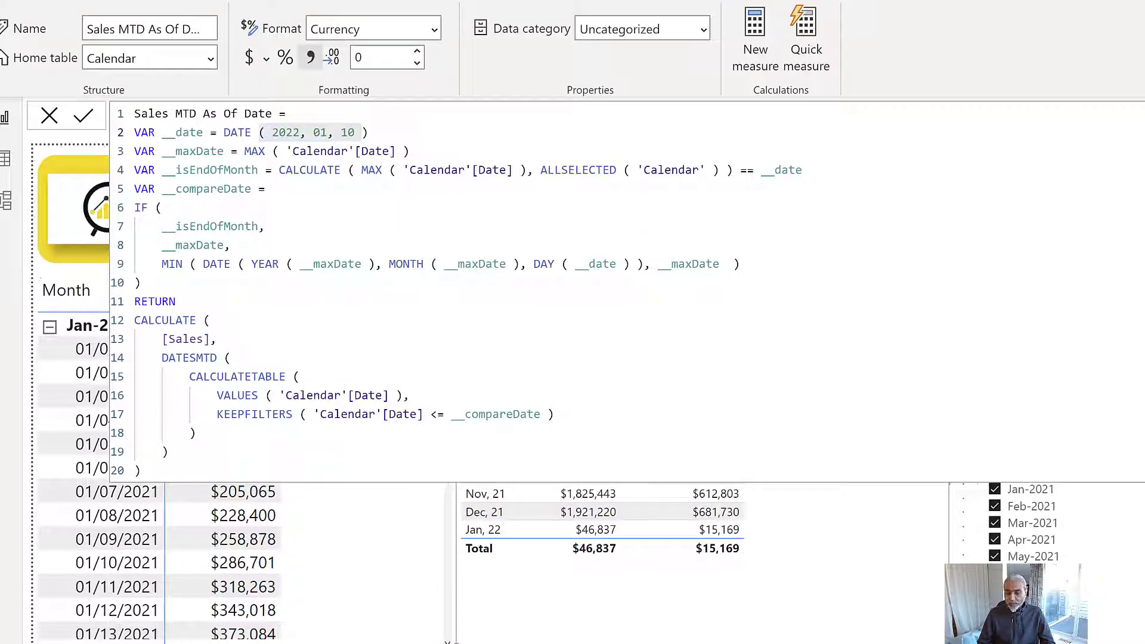
click(808, 528)
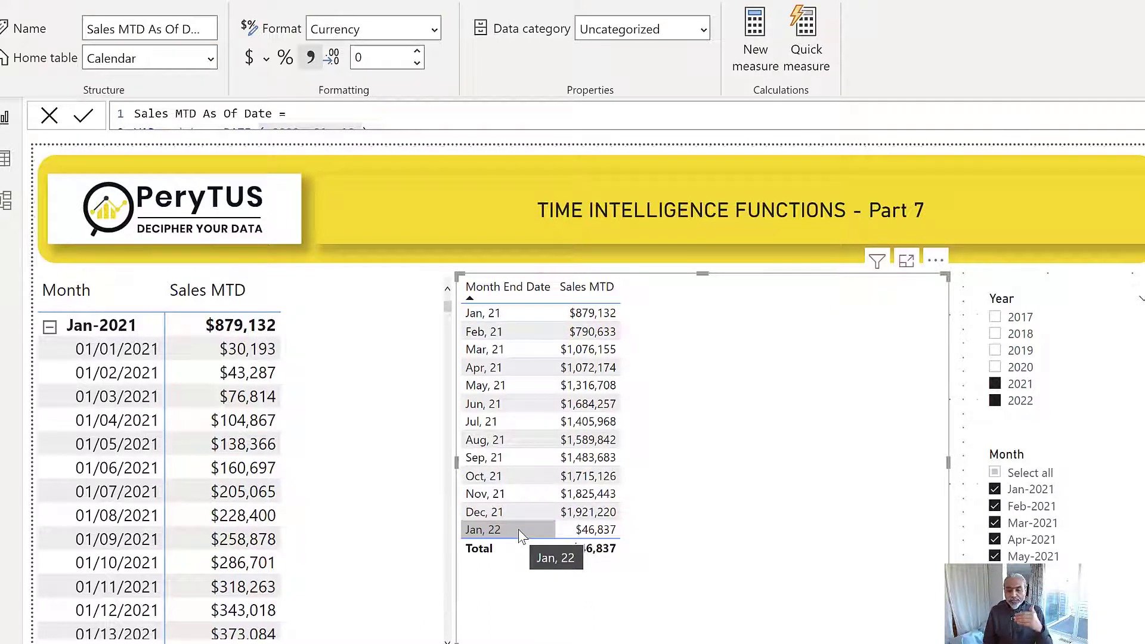
Scroll down through the left matrix to review the daily values
scroll(272, 534, down, 3)
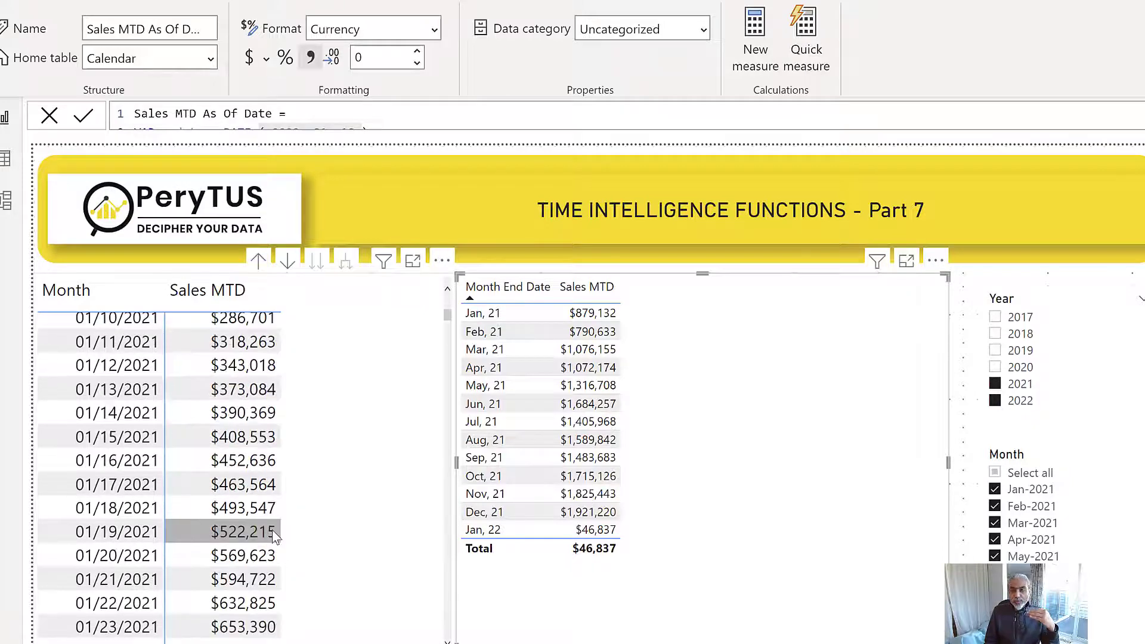
drag(449, 316, 457, 639)
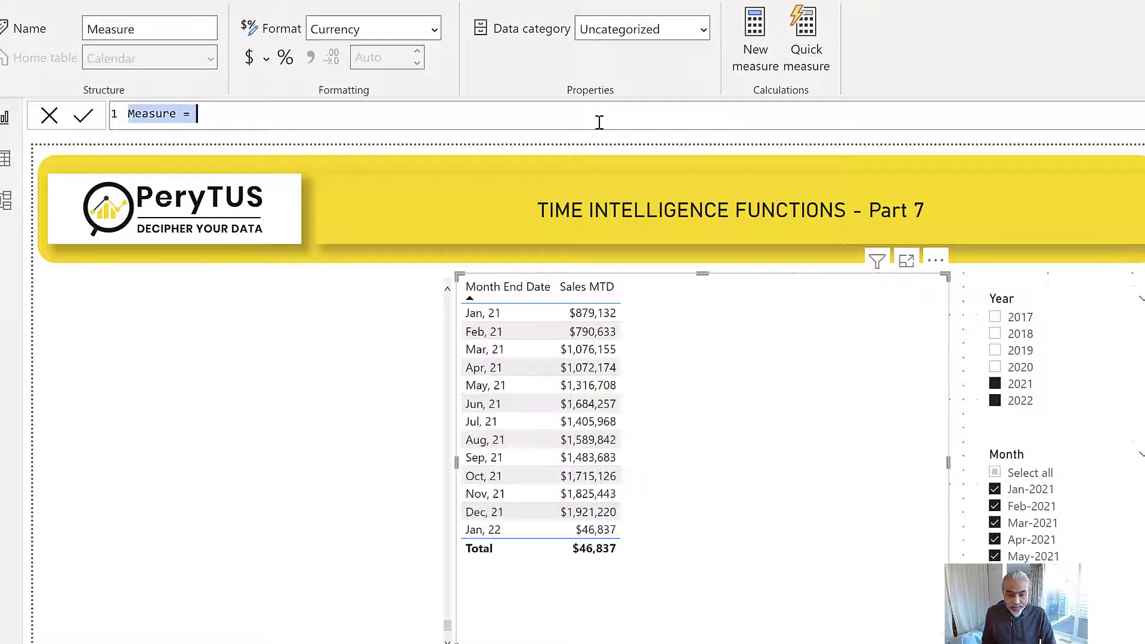
Name the new measure Sales MTD Compare PM and start the formula body on a new line
scroll(600, 122, up, 2)
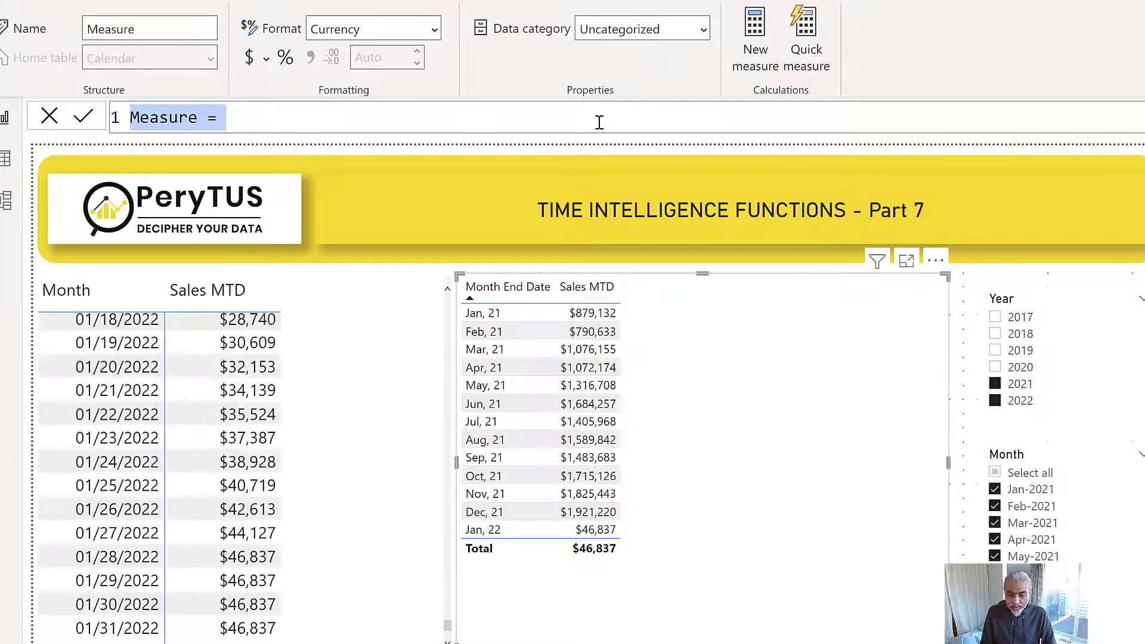
text(Sales MTD)
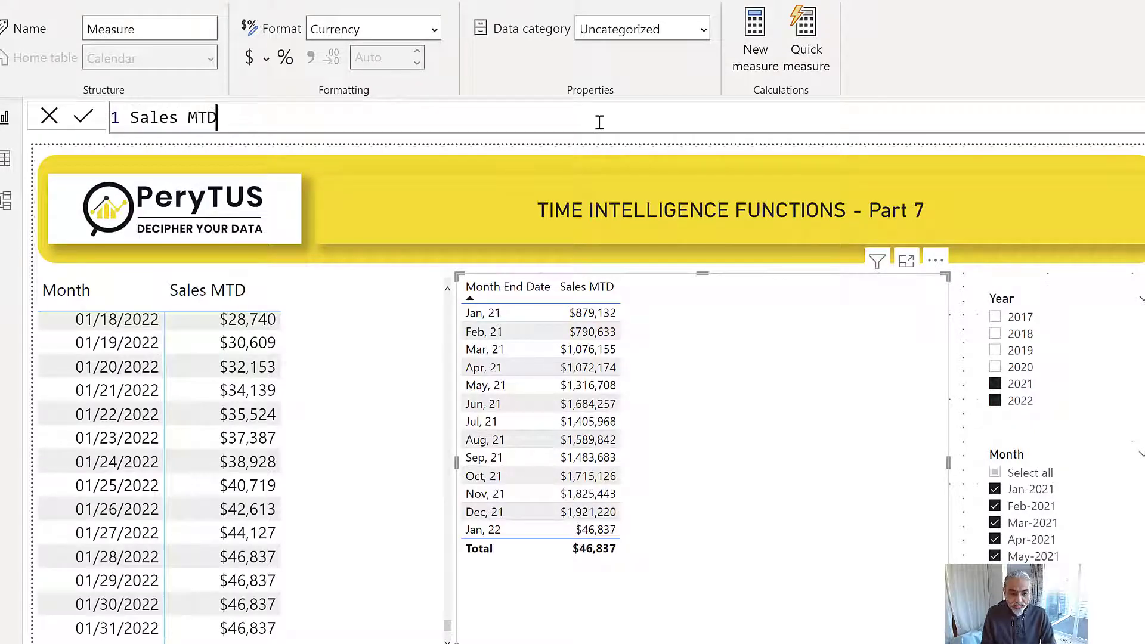
text( Compare =)
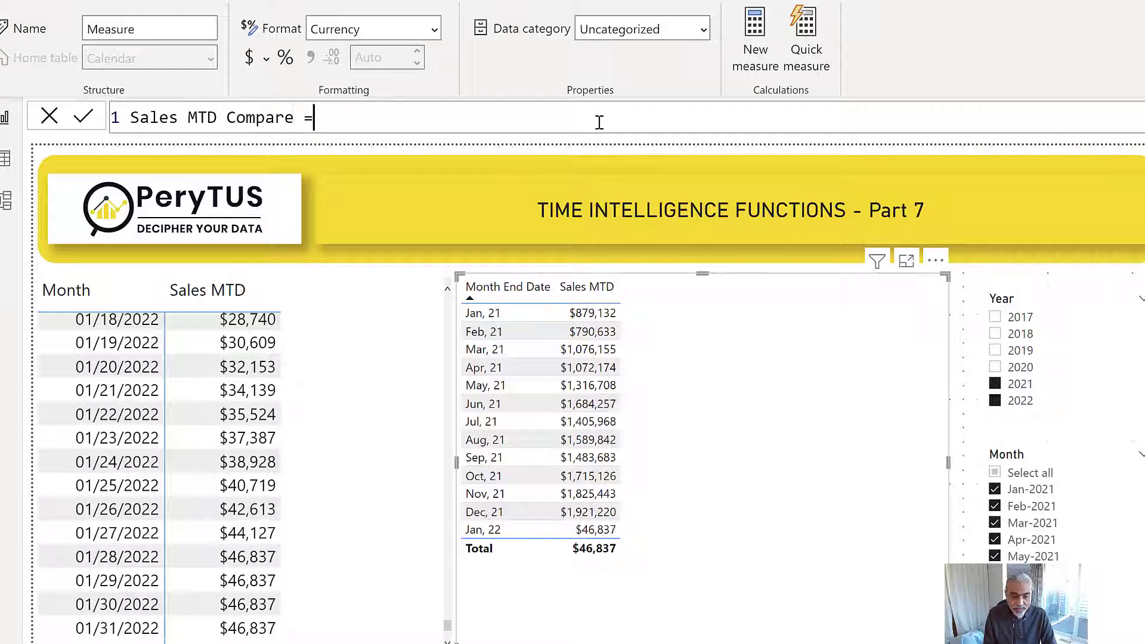
key(Left)
key(Left)
text(PM)
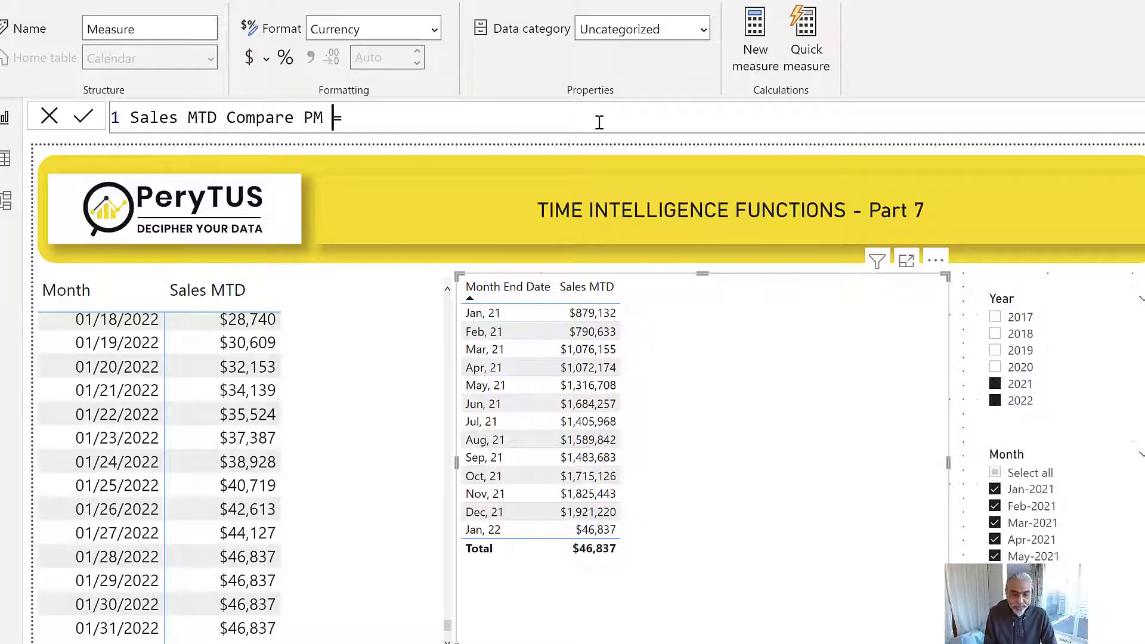
key(End)
key(shift+Return)
Begin the body with CALCULATE ( [Sales], trimming the autocompleted reference to [Sales]
text(CALCULATE ()
key(shift+Return)
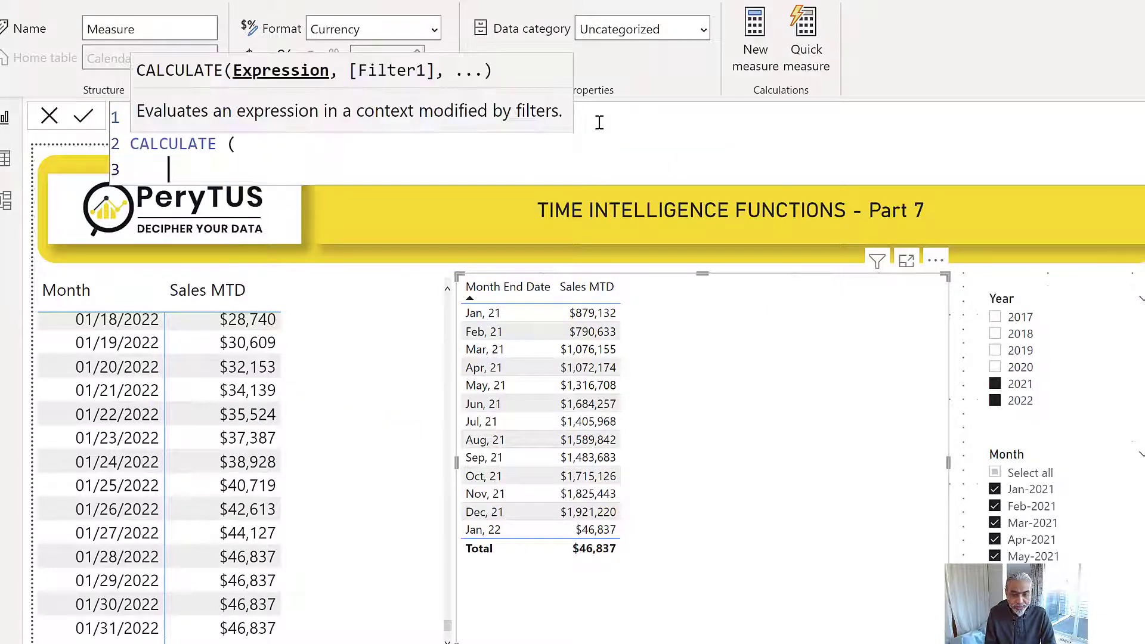
text([Sales)
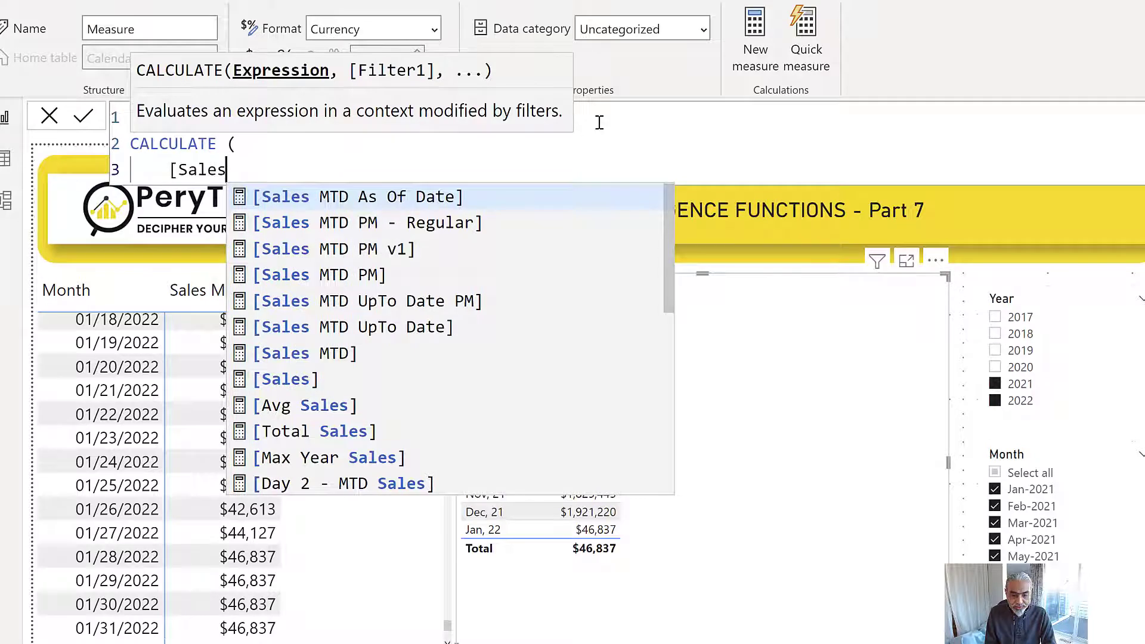
key(Tab)
key(ctrl+shift+Left)
key(ctrl+shift+Left)
key(ctrl+shift+Left)
key(ctrl+shift+Left)
key(ctrl+shift+Left)
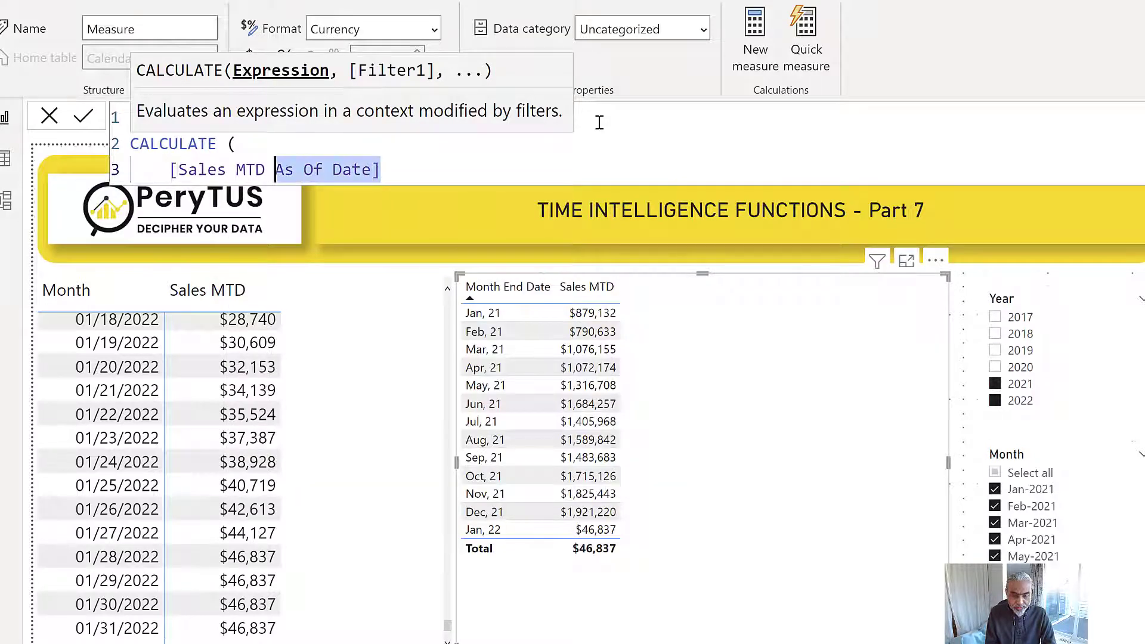
text(],)
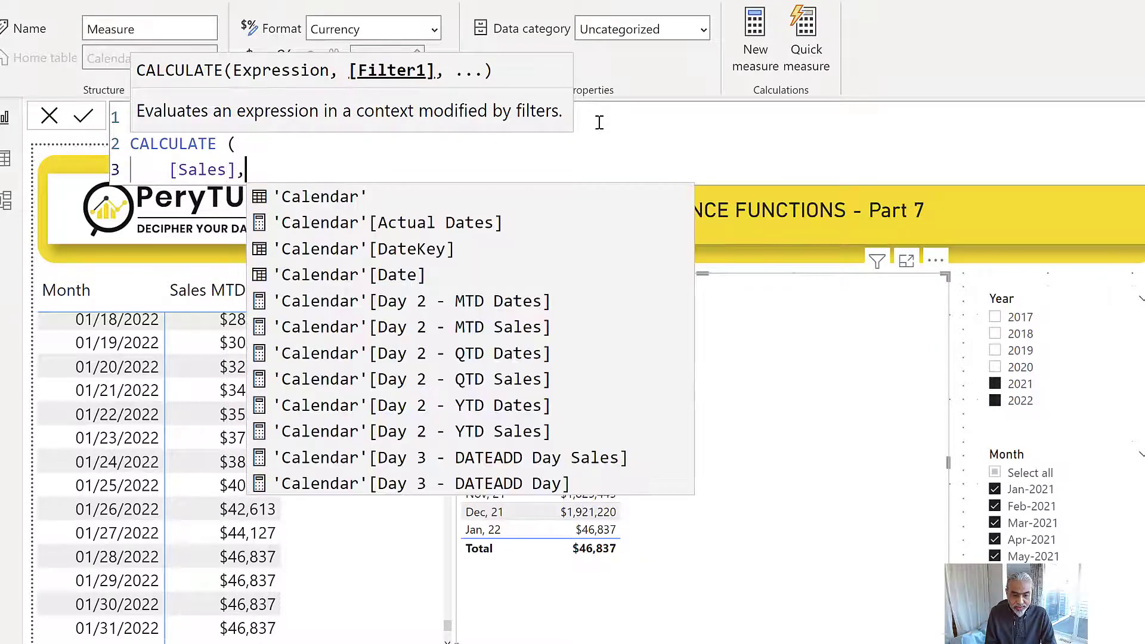
key(shift+Return)
key(Escape)
Add the date filter DATESMTD ( CALCULATETABLE ( on indented lines
text(DATESMTD ()
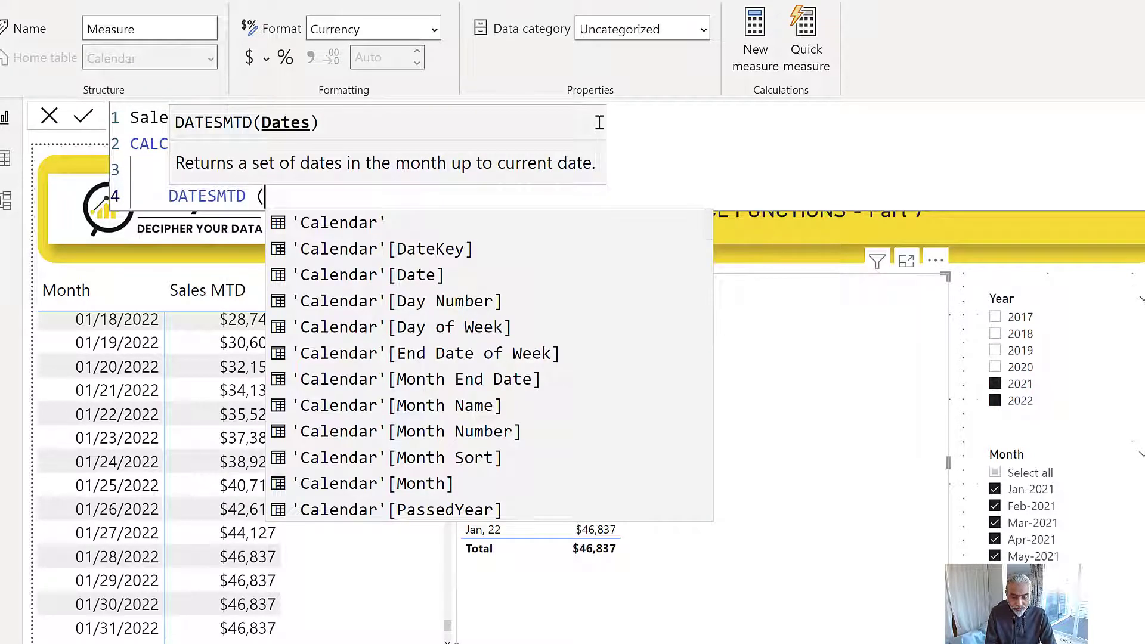
key(shift+Return)
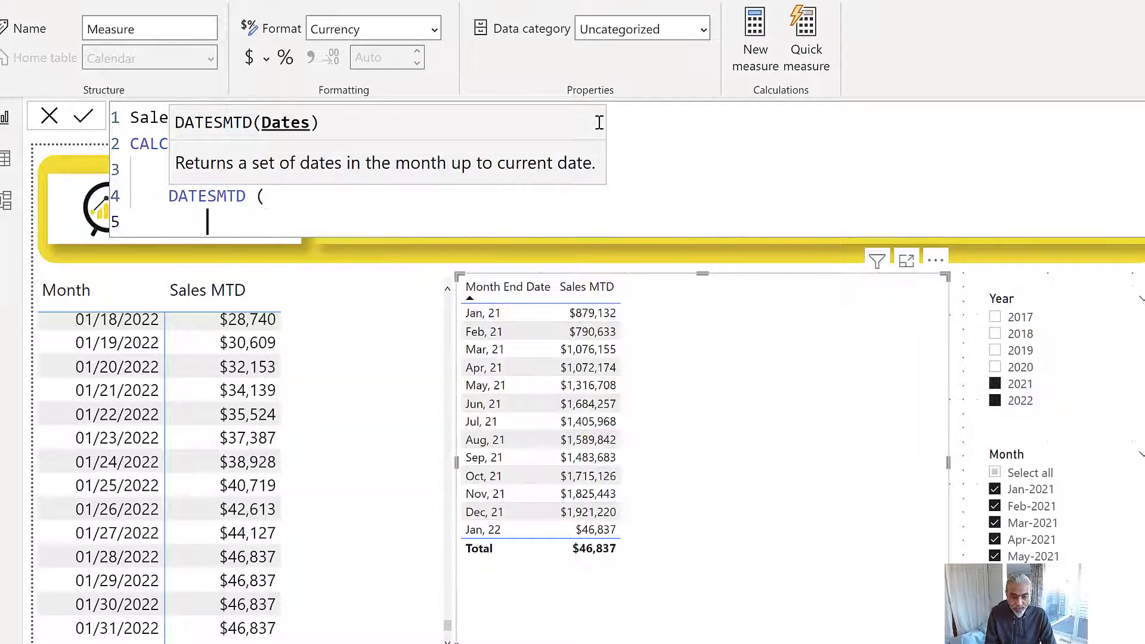
text(CALCULATE ()
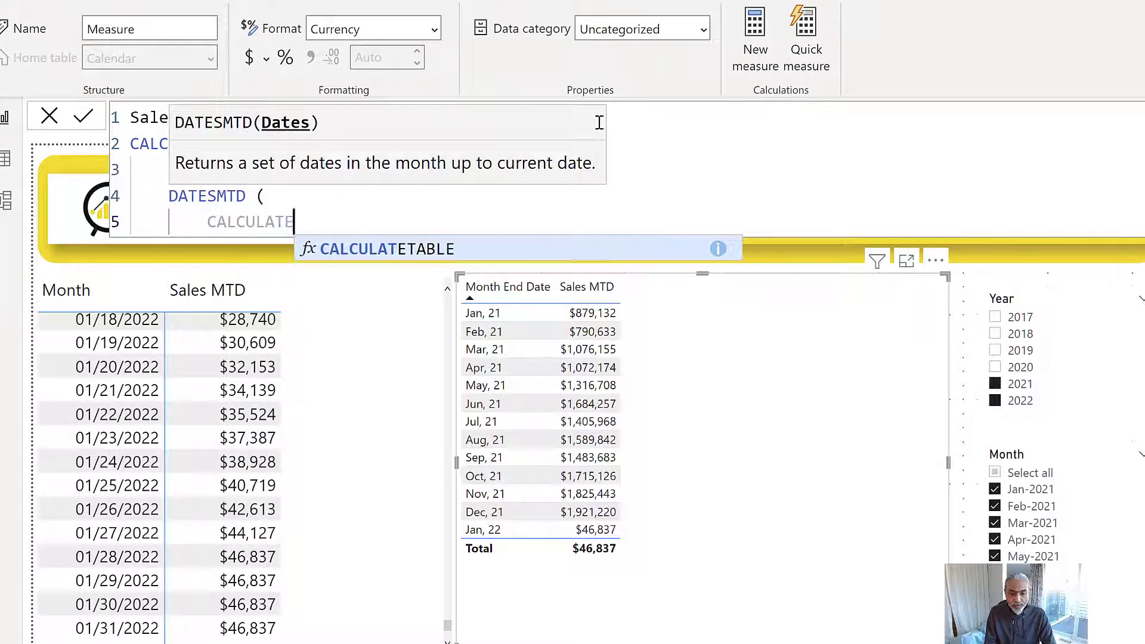
key(BackSpace)
key(BackSpace)
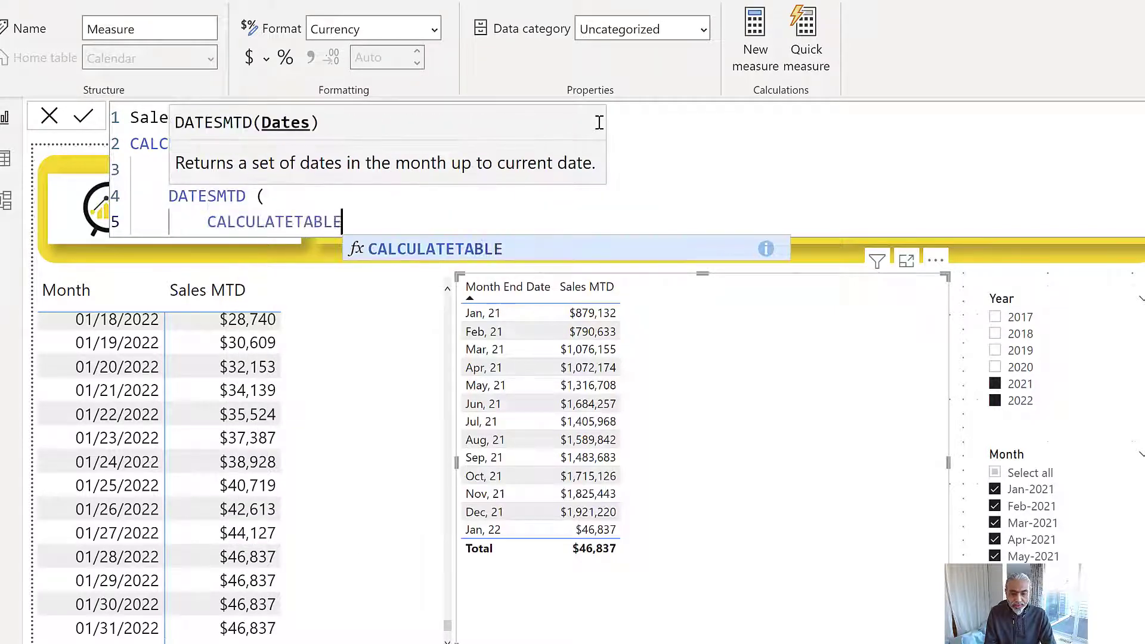
text(TABLE ()
key(shift+Return)
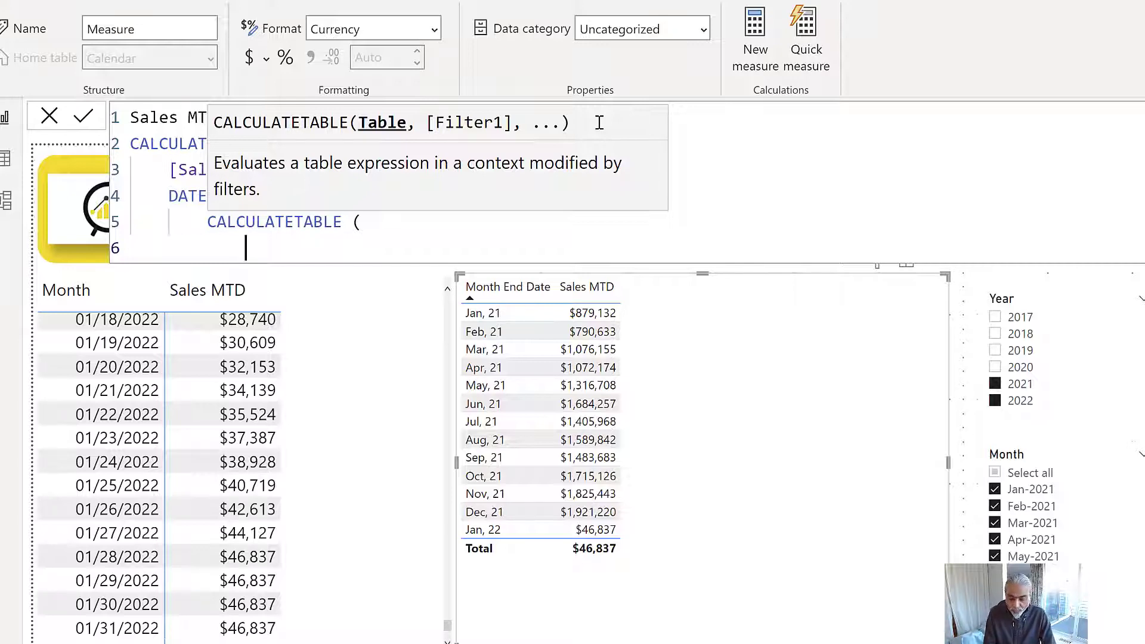
Give CALCULATETABLE the arguments VALUES ( 'Calendar'[Date] ), KEEPFILTERS ( 'Calendar'[Date] <= __asofDate )
text(VALUES ( 'Calendar'[)
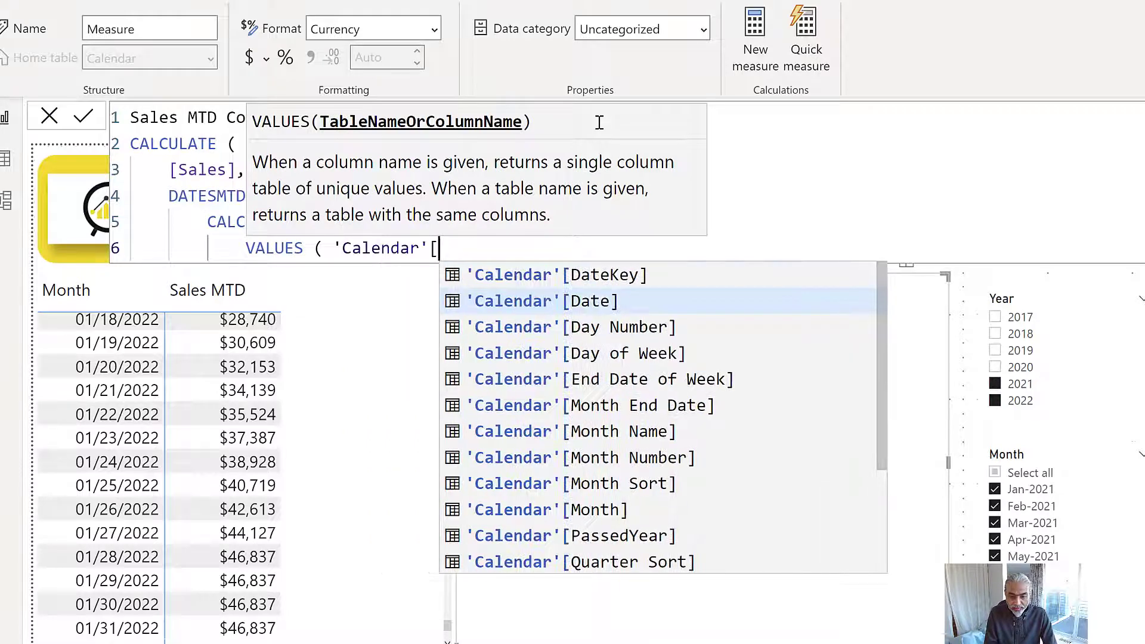
key(Tab)
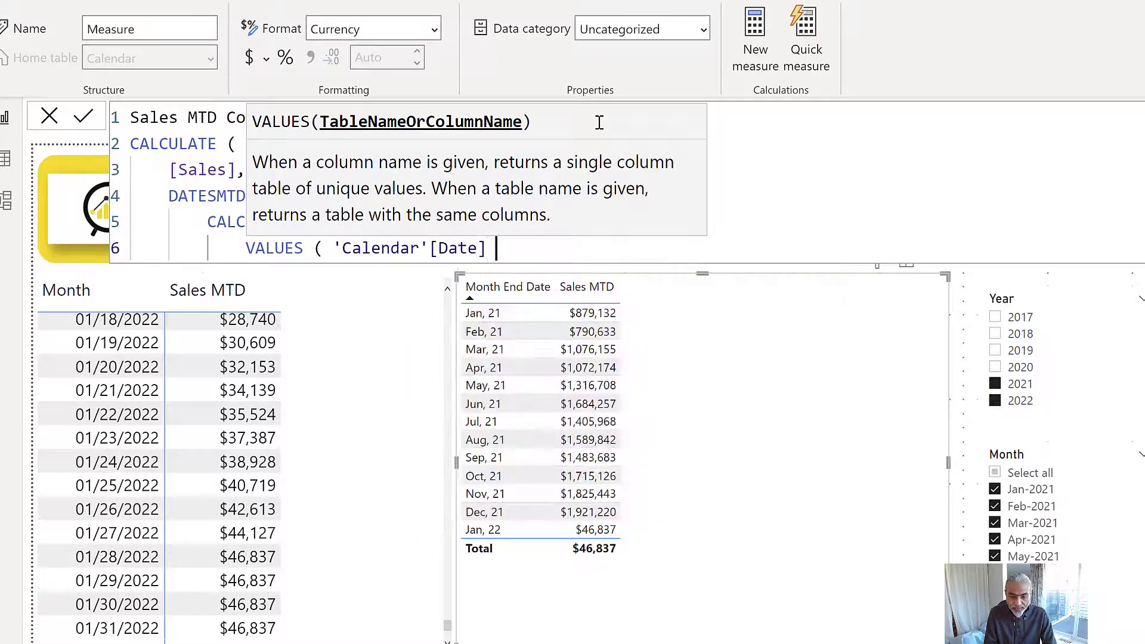
text())
key(Return)
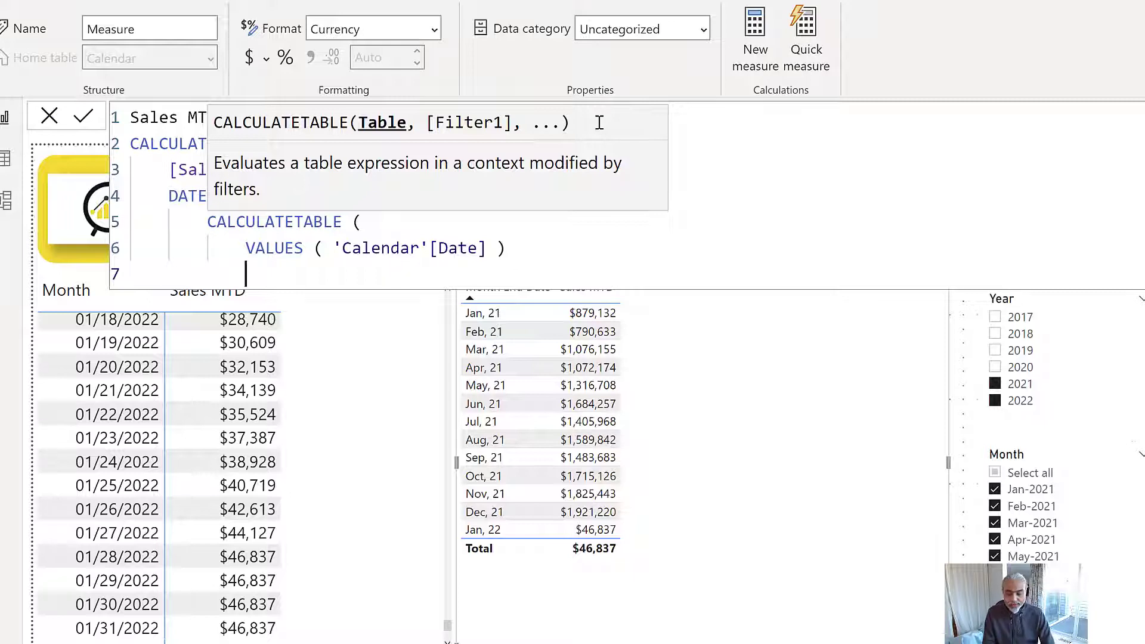
text(KEEPFILTERS ()
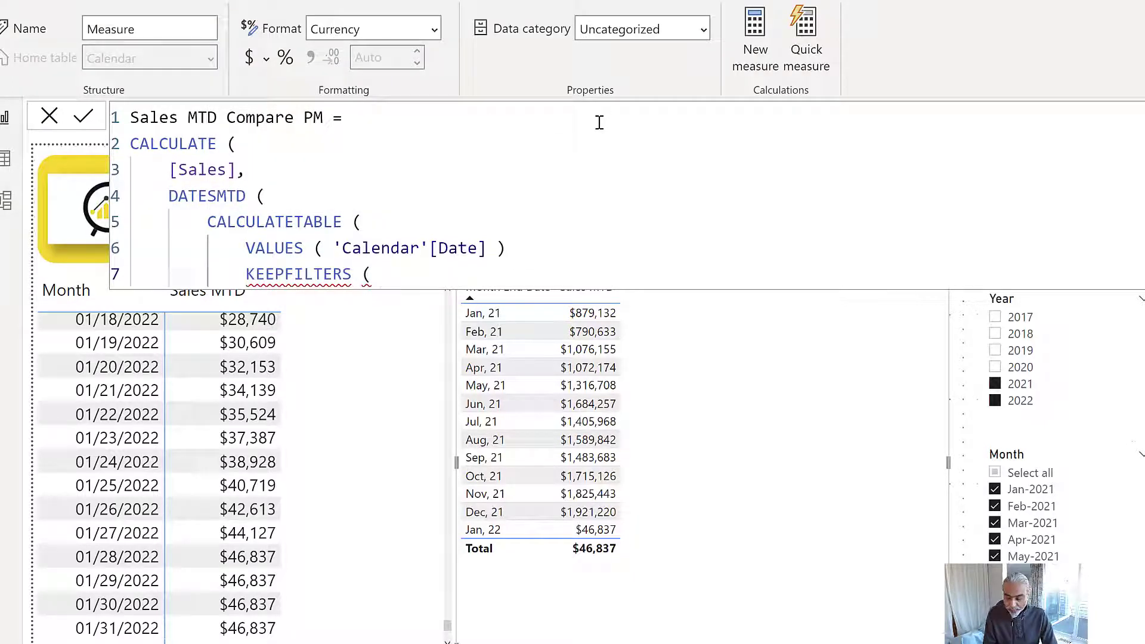
text( 'Calenda)
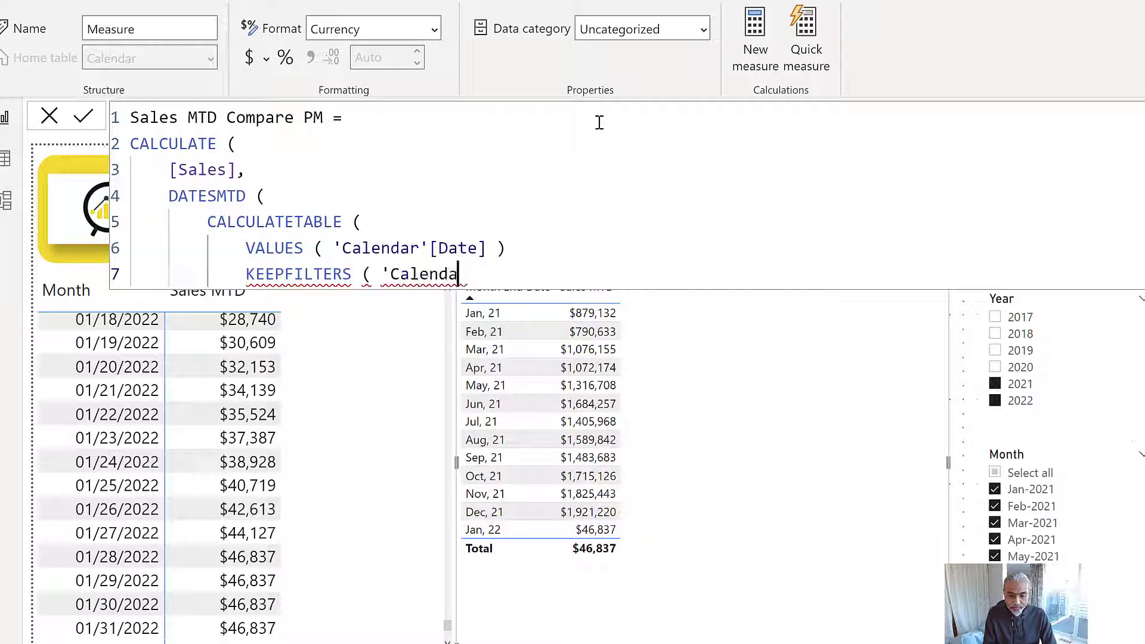
text(r'[Date] <)
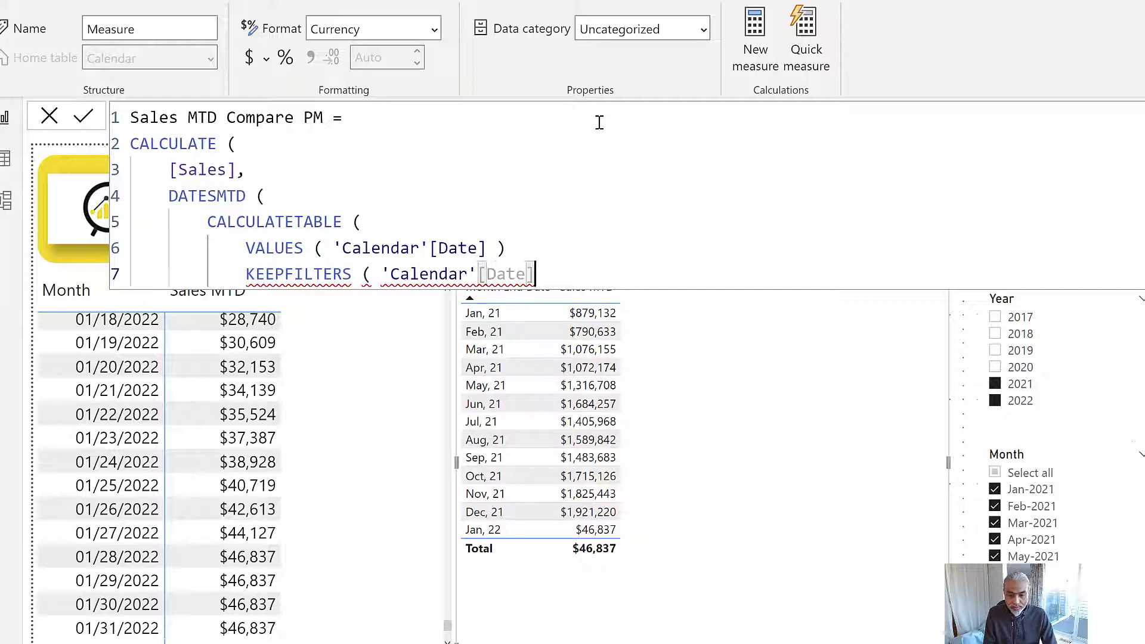
key(Up)
text(,)
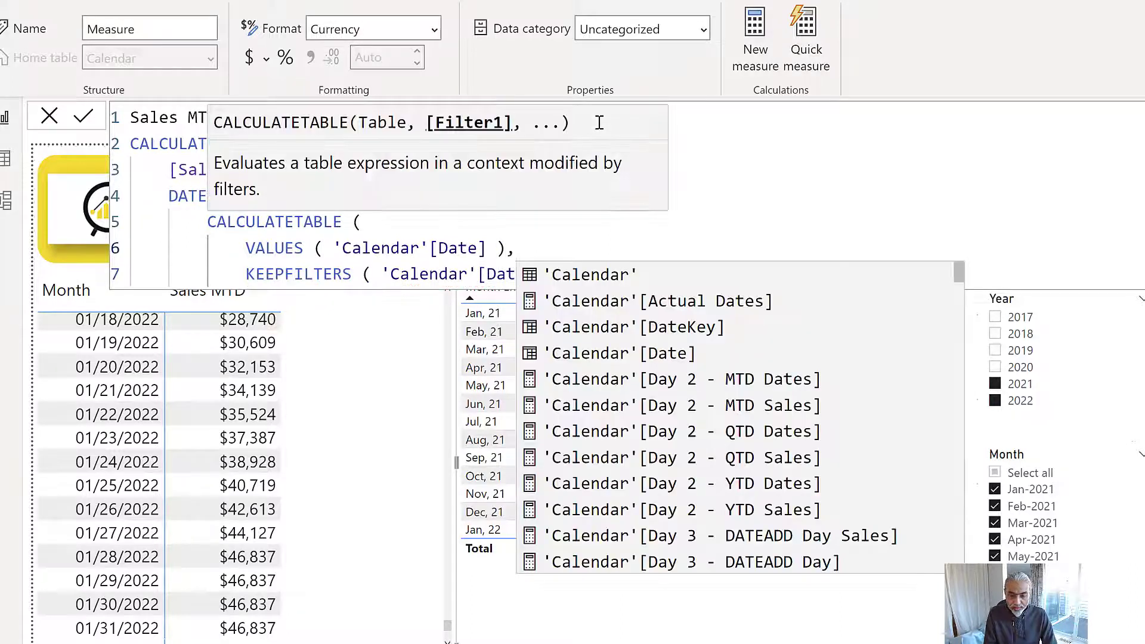
key(Right)
key(End)
text(= __asofDate ))
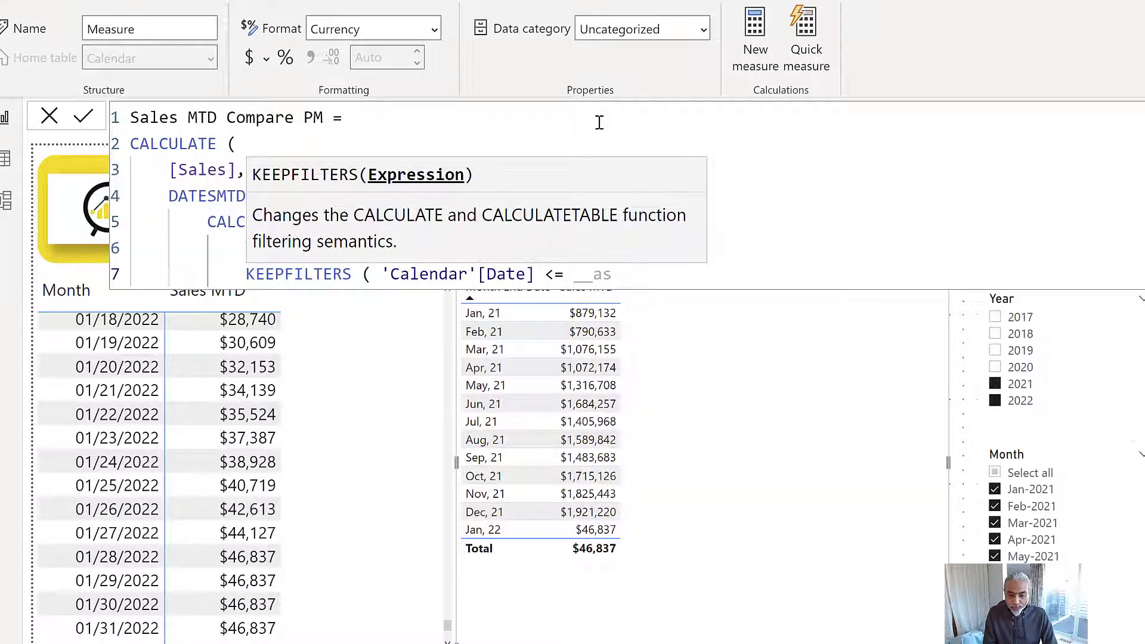
Close CALCULATETABLE, DATESMTD and CALCULATE on separate lines and open a blank line above CALCULATE
key(Return)
text())
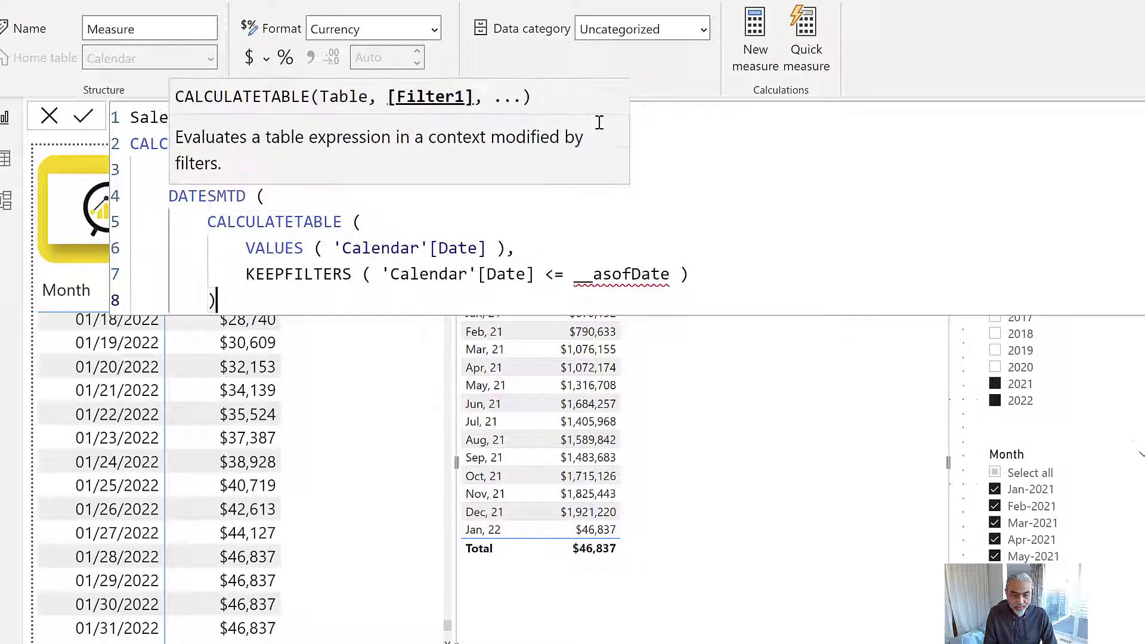
key(Return)
text())
key(Return)
text())
key(ctrl+Home)
key(Down)
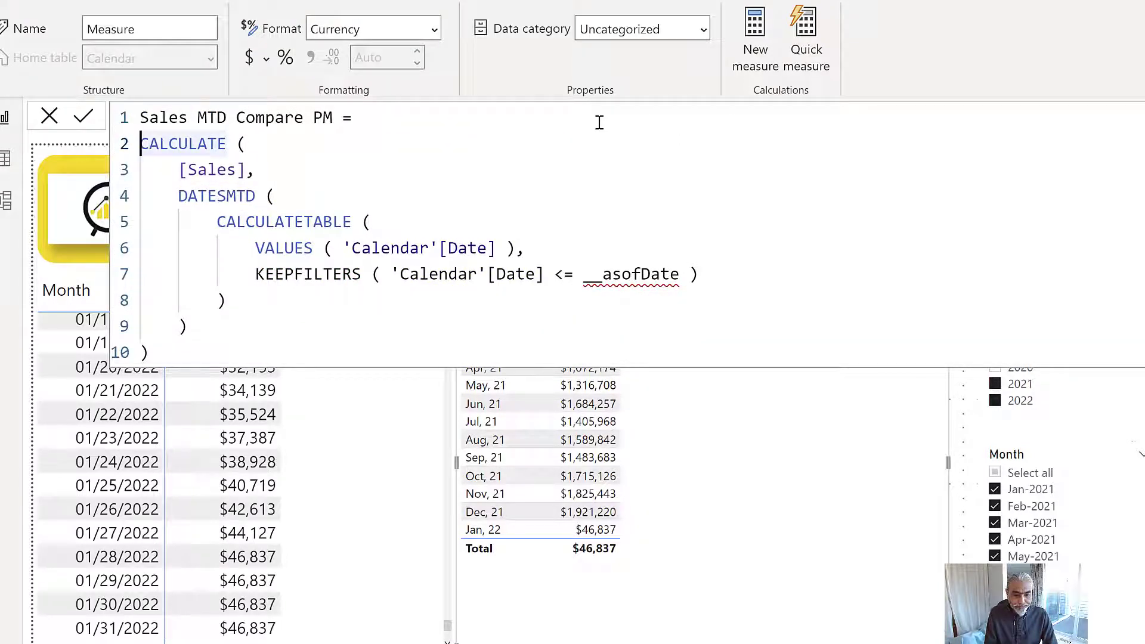
key(Return)
key(Up)
Declare VAR __asofDate = DATE ( 2022, 01, 28 ) followed by RETURN above CALCULATE
text(VAR __asofDate =)
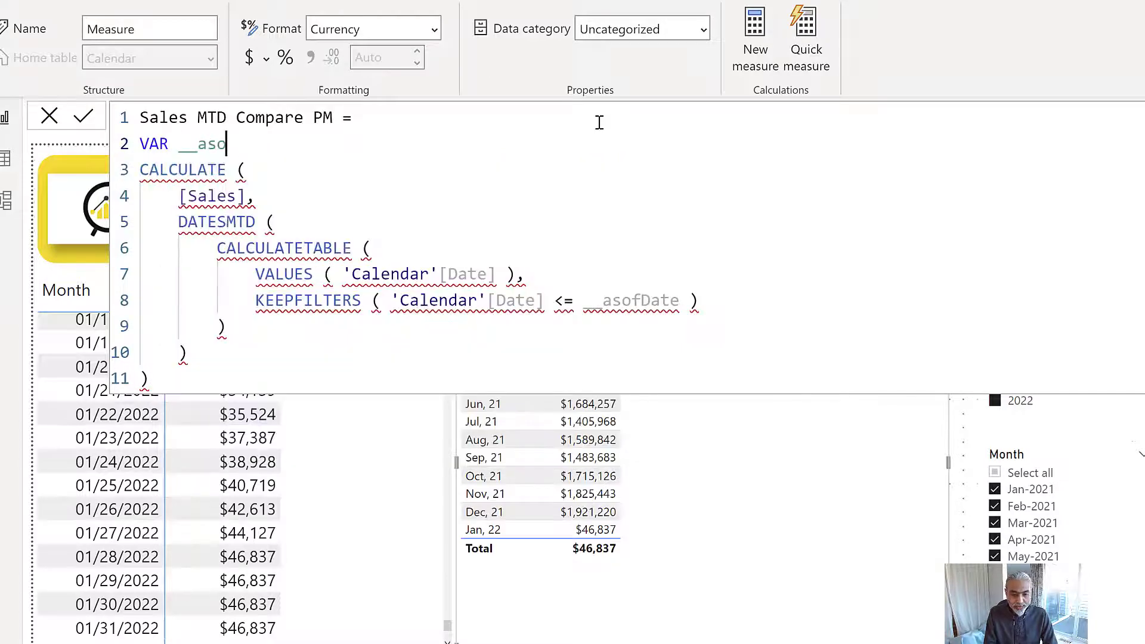
text(TODAY())
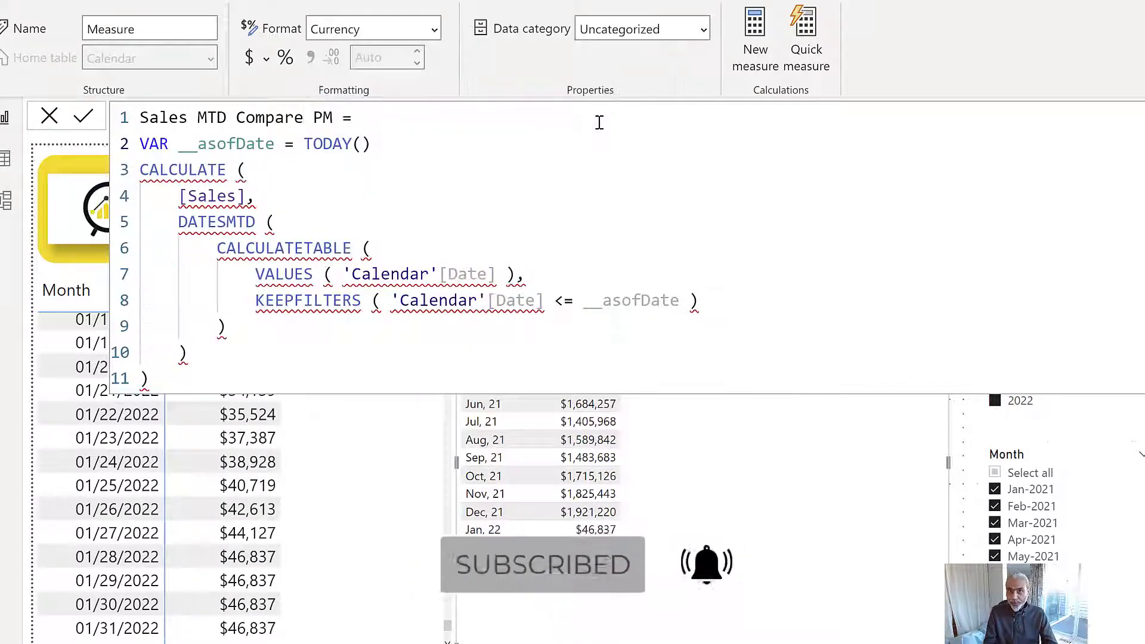
key(shift+Left)
key(shift+Left)
key(shift+Left)
key(shift+Left)
key(shift+Left)
key(shift+Left)
key(shift+Left)
key(shift+Left)
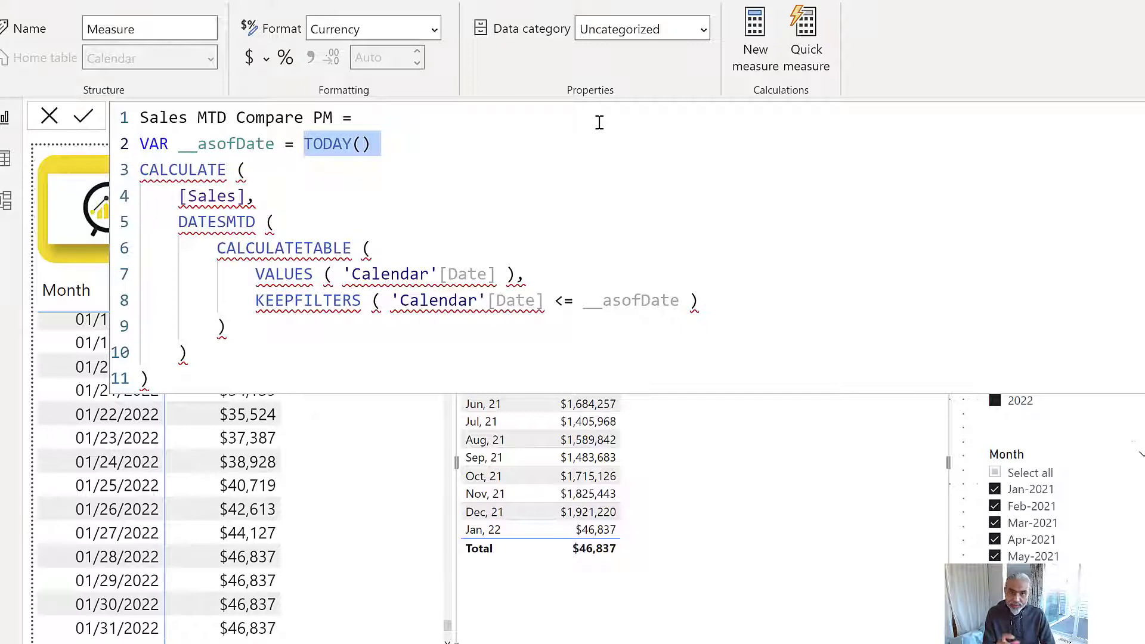
text(DATE)
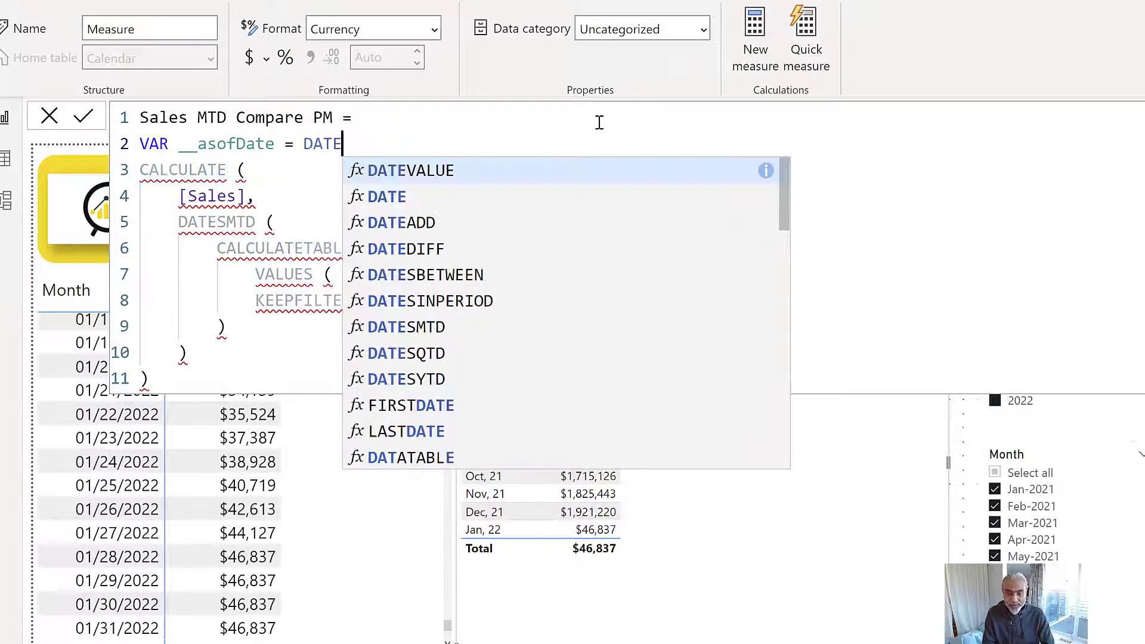
text( ( 2022)
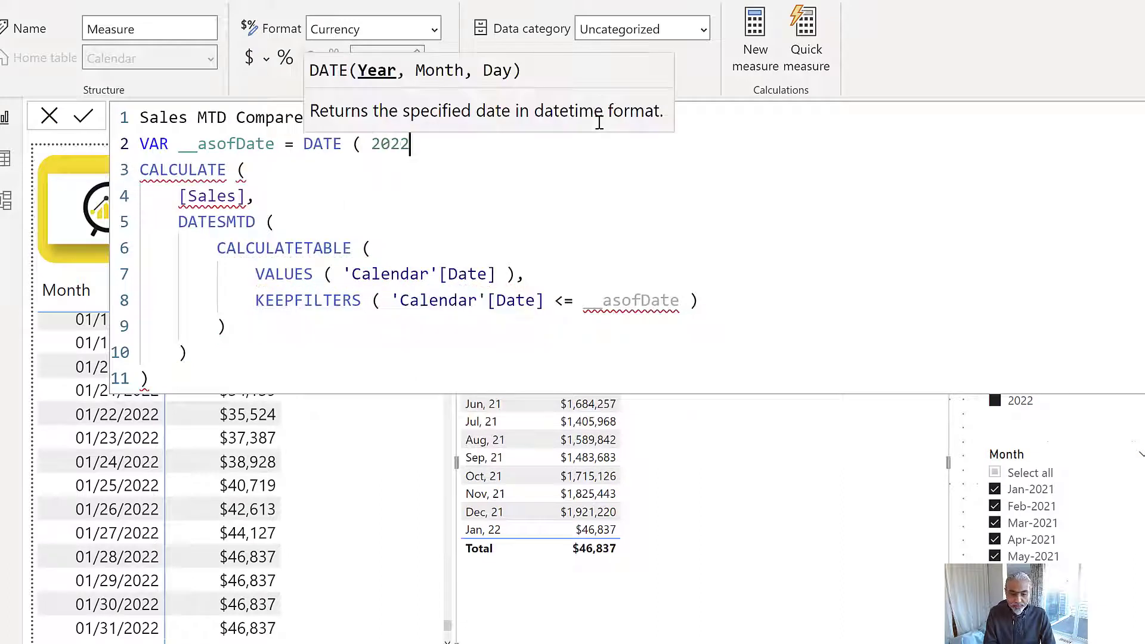
text(, 01, 28 ))
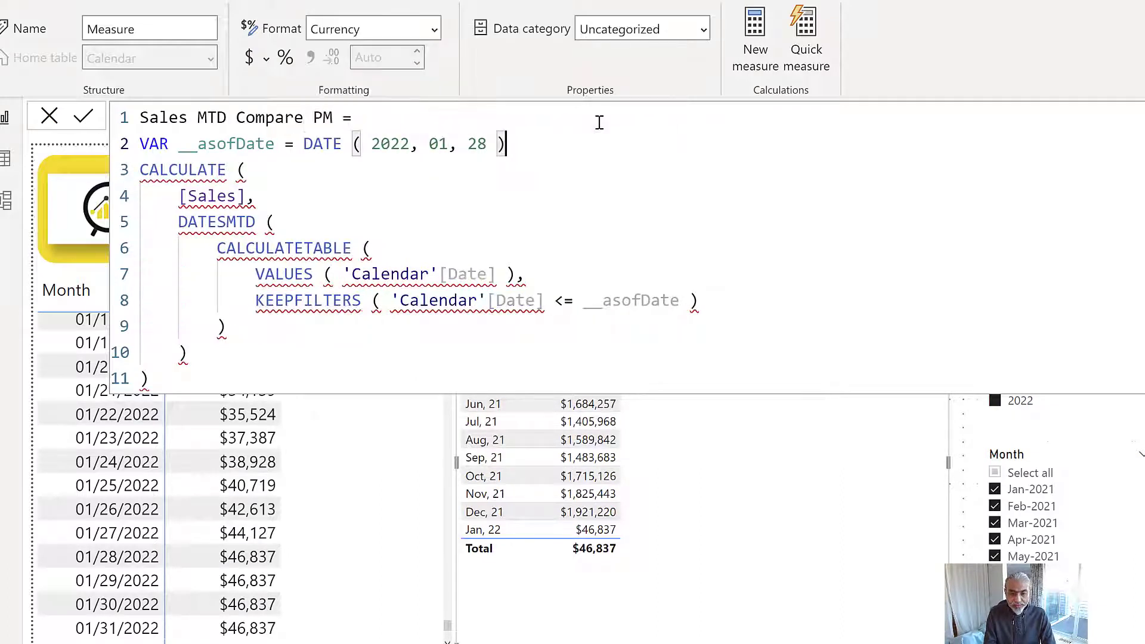
key(Return)
text(RETURN)
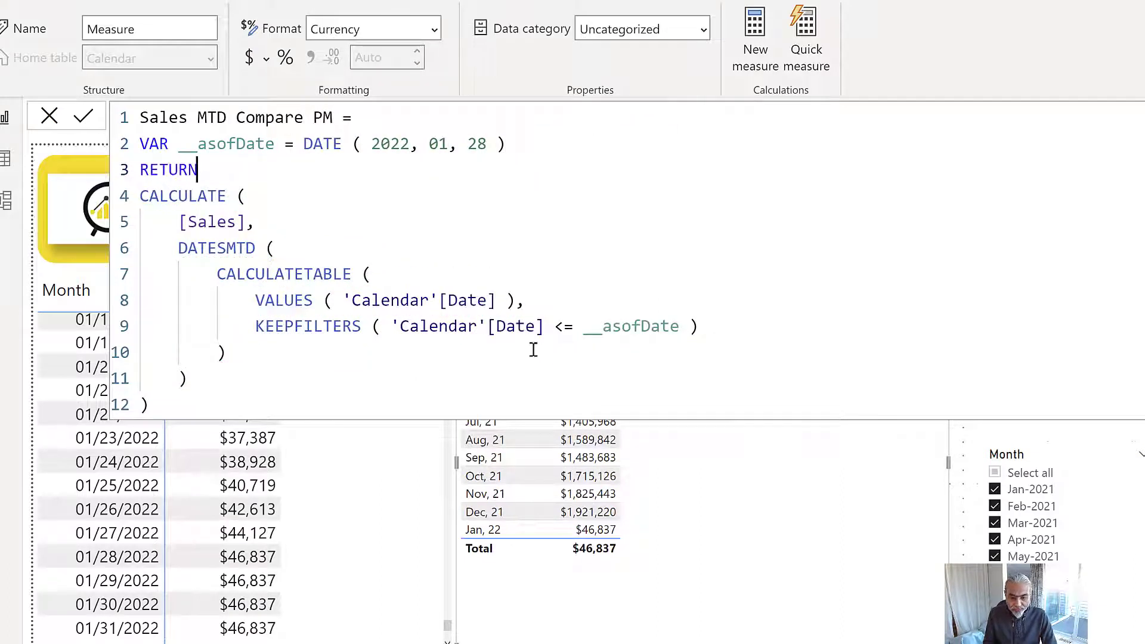
Highlight the Sales and DATESMTD arguments and the __asofDate reference to explain them
drag(187, 222, 220, 246)
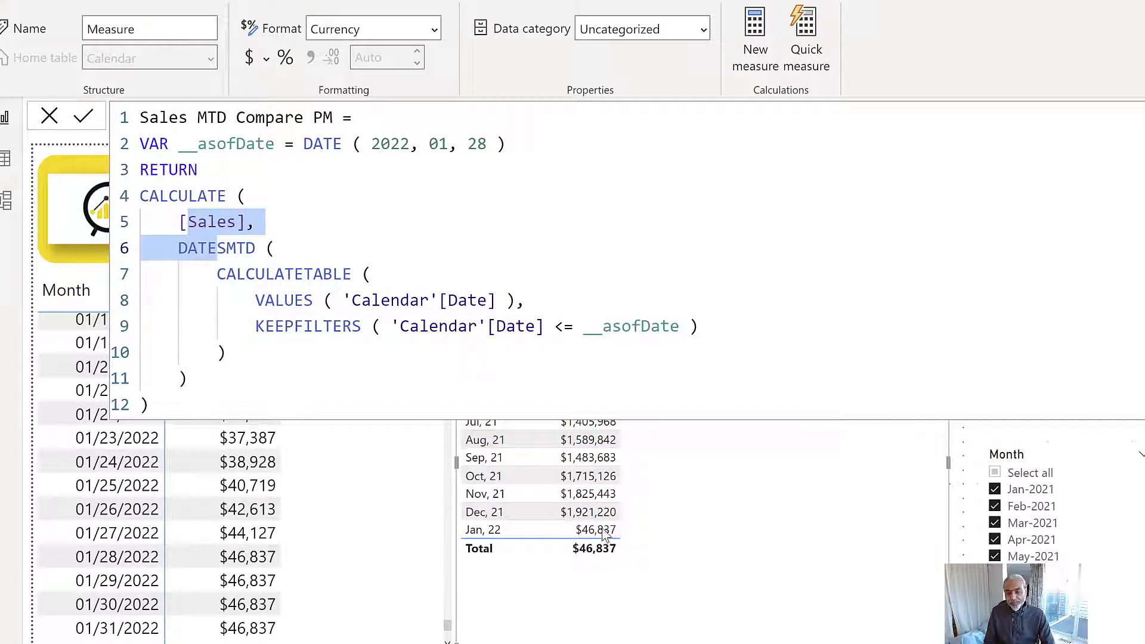
click(584, 329)
double_click(623, 334)
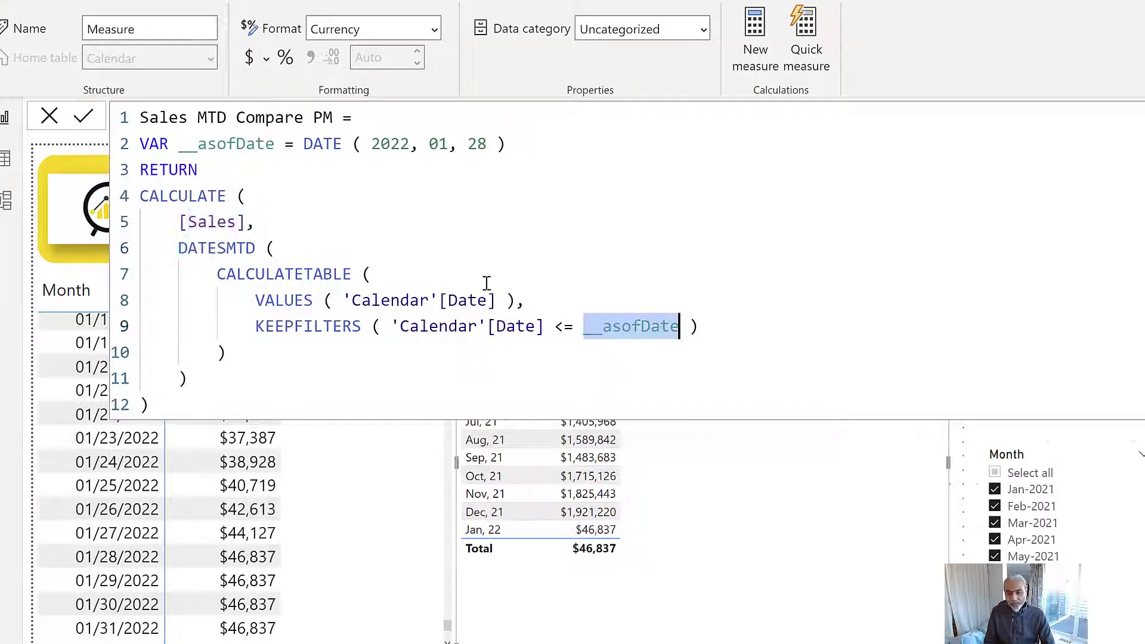
click(431, 234)
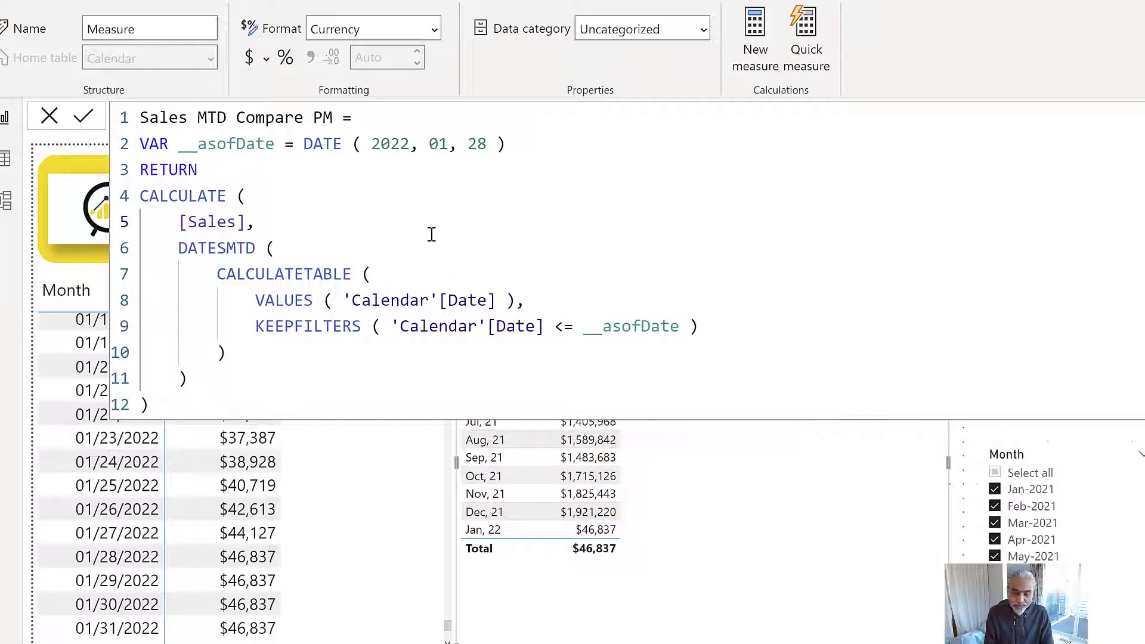
Wrap the DATESMTD filter in DATEADD ( …, -1, MONTH )
key(Return)
text(DATEADD ))
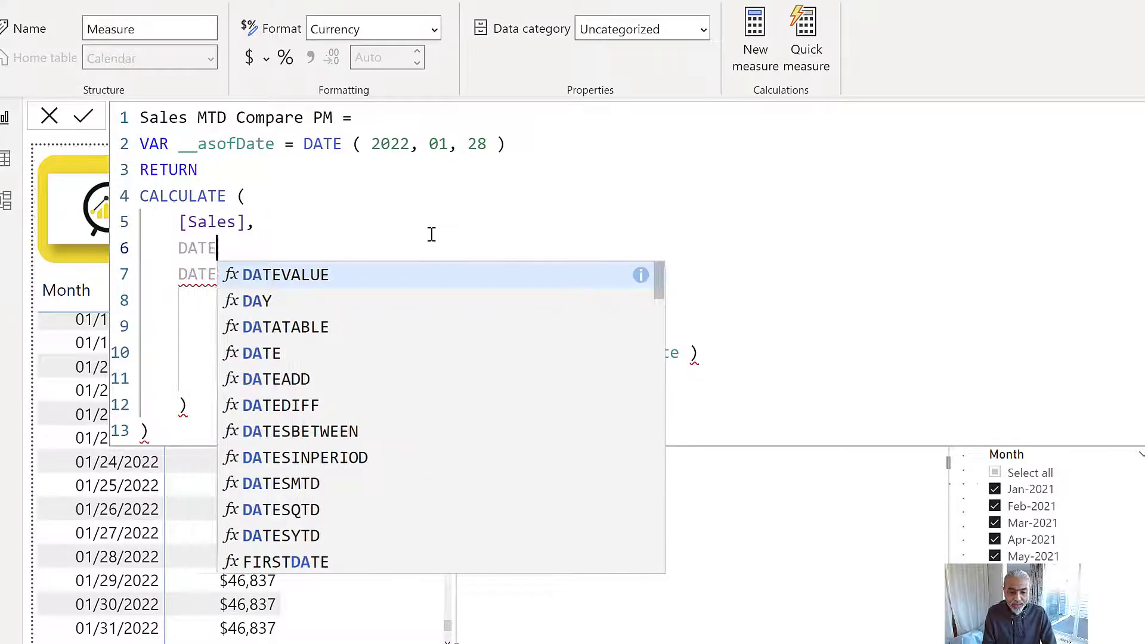
key(BackSpace)
key(BackSpace)
text(()
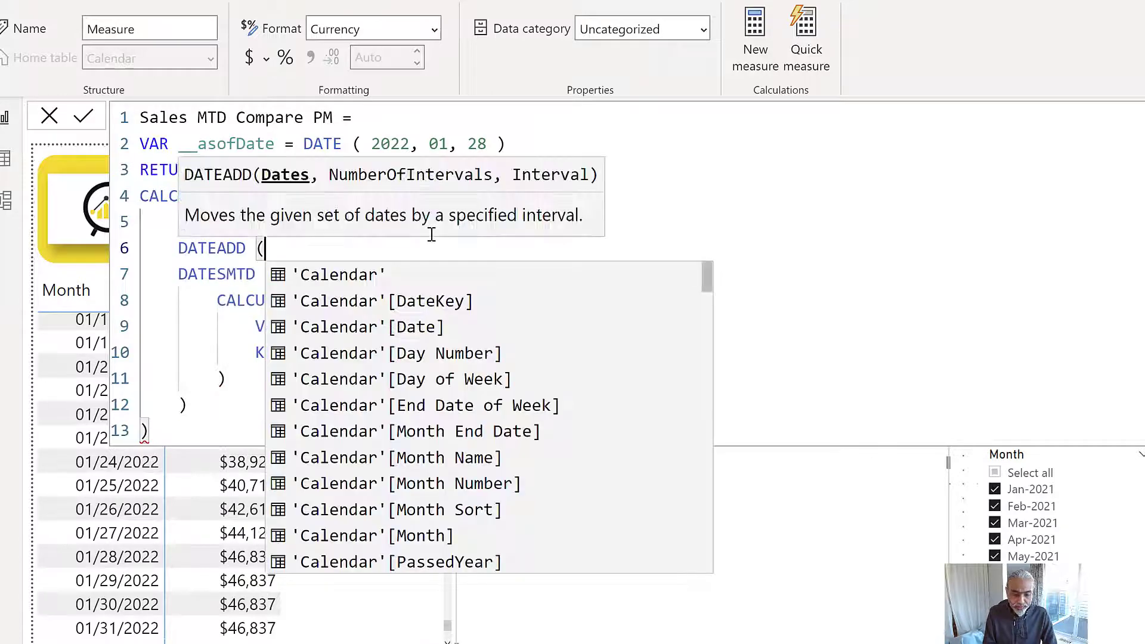
click(198, 407)
text(,)
key(Return)
text(-1,)
key(Return)
key(Escape)
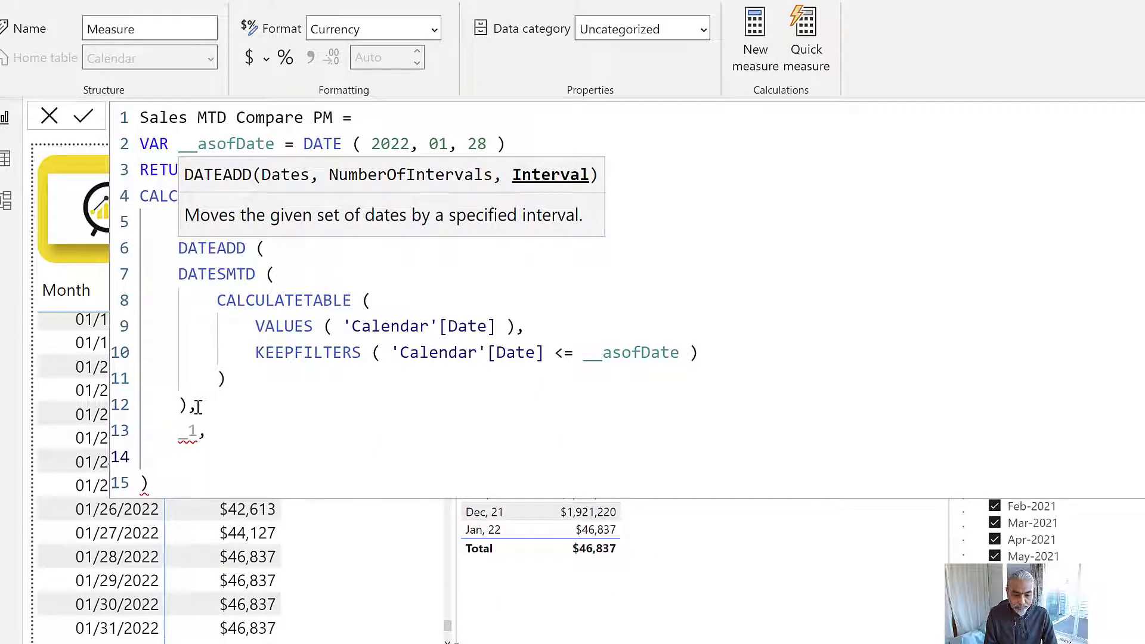
text(MONTH)
key(Up)
key(BackSpace)
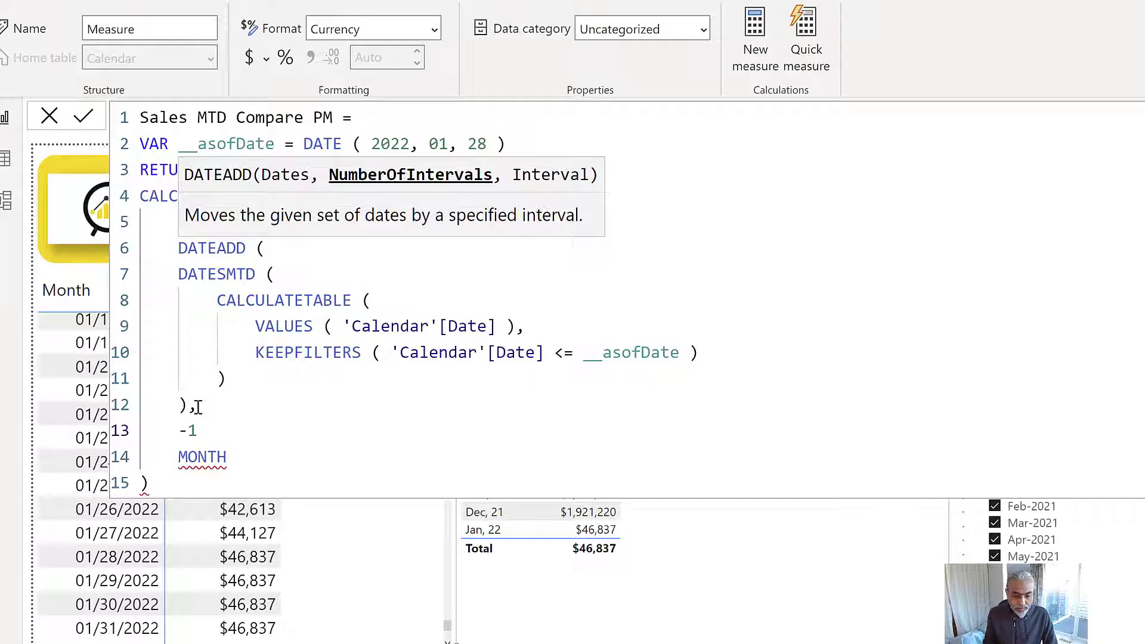
Indent the DATESMTD block under DATEADD, check its closing bracket, and commit the measure
drag(209, 405, 107, 274)
key(Tab)
click(238, 458)
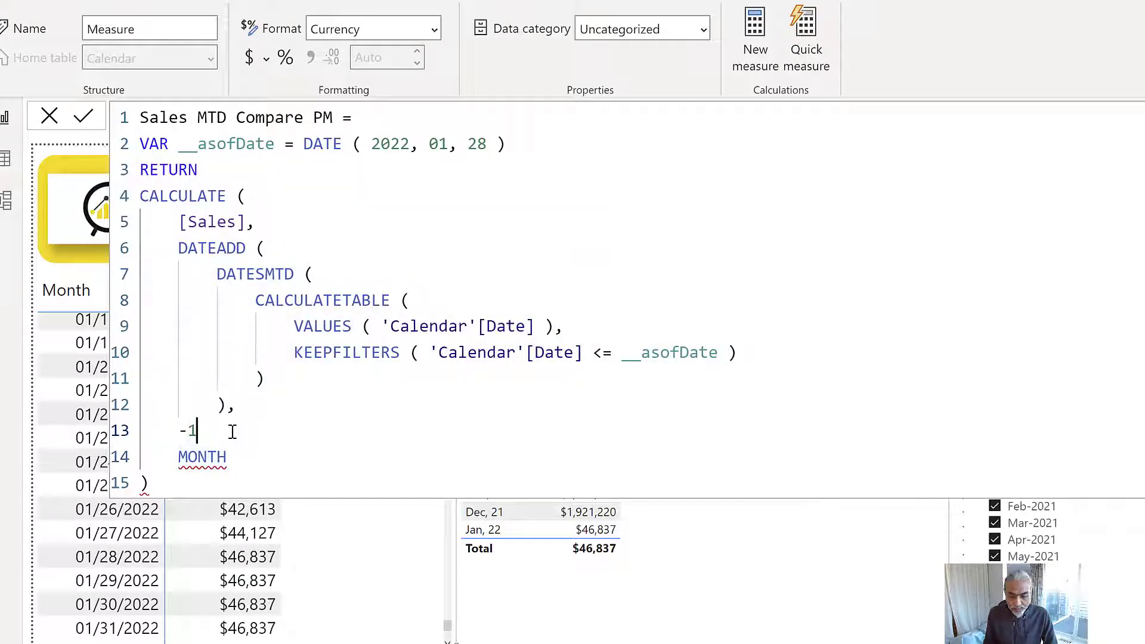
text(,)
click(736, 257)
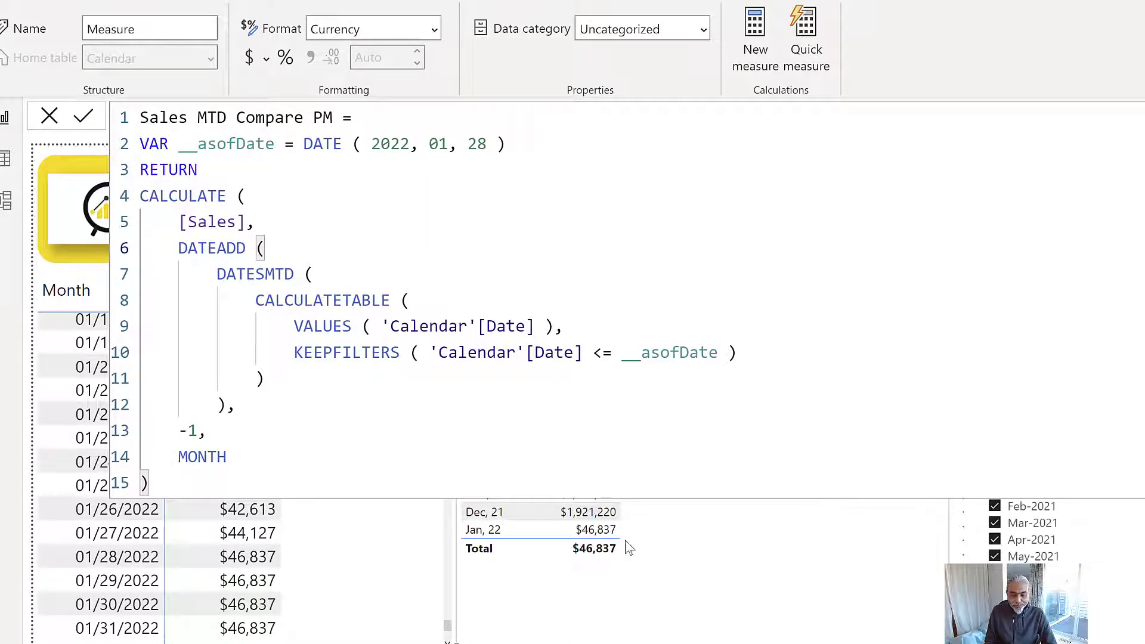
click(689, 563)
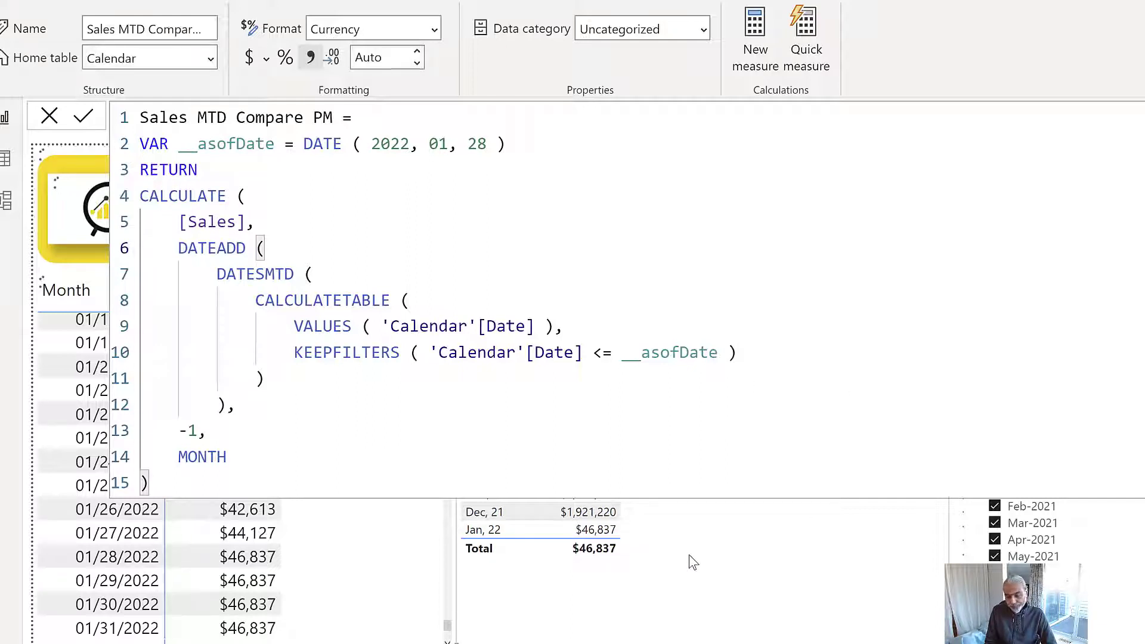
Format Sales MTD Compare PM with 0 decimal places and close the formula bar
text())
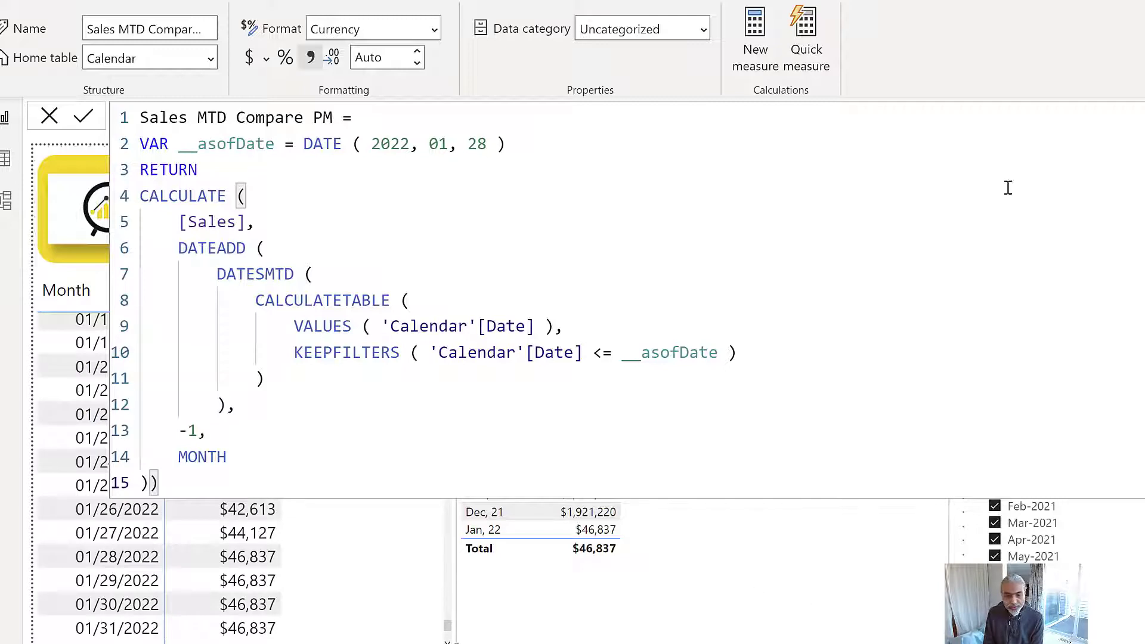
drag(343, 117, 115, 104)
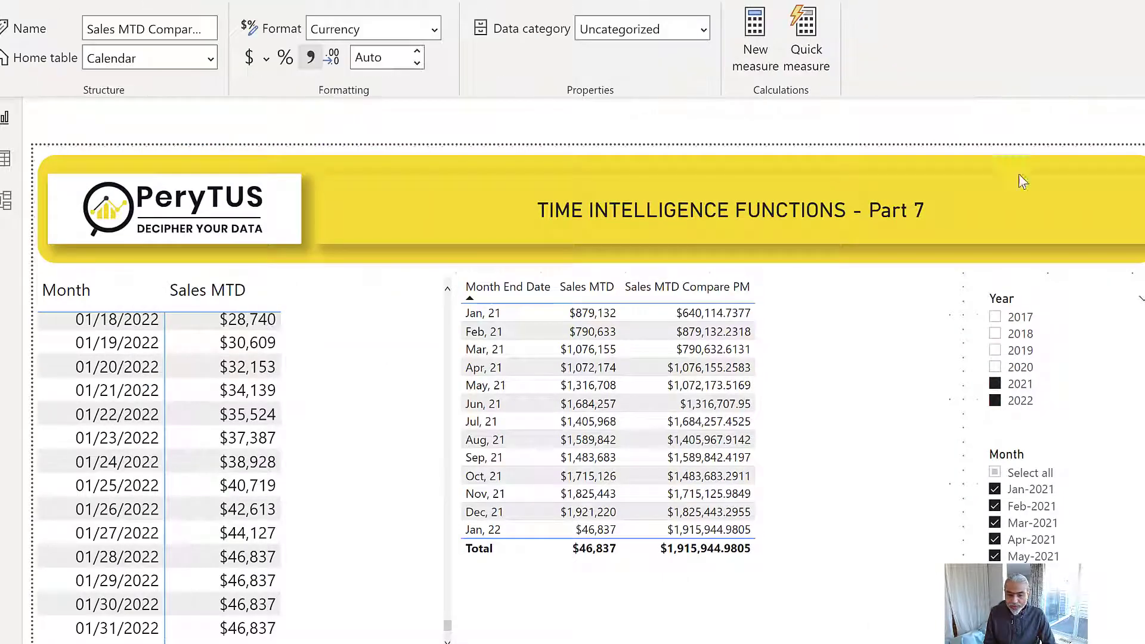
click(379, 54)
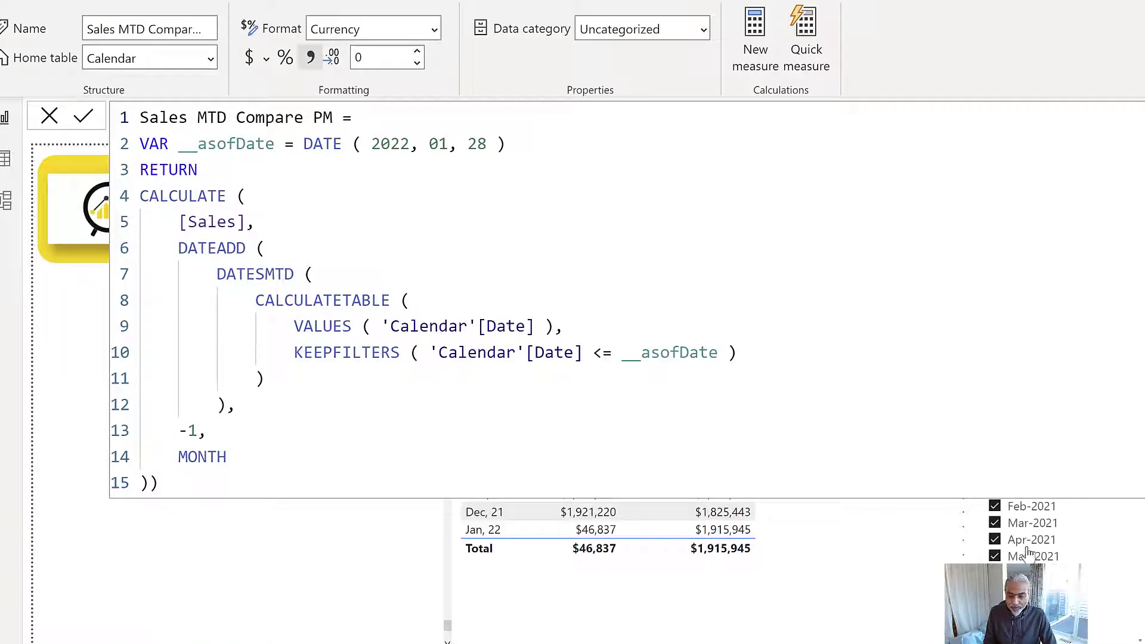
click(961, 549)
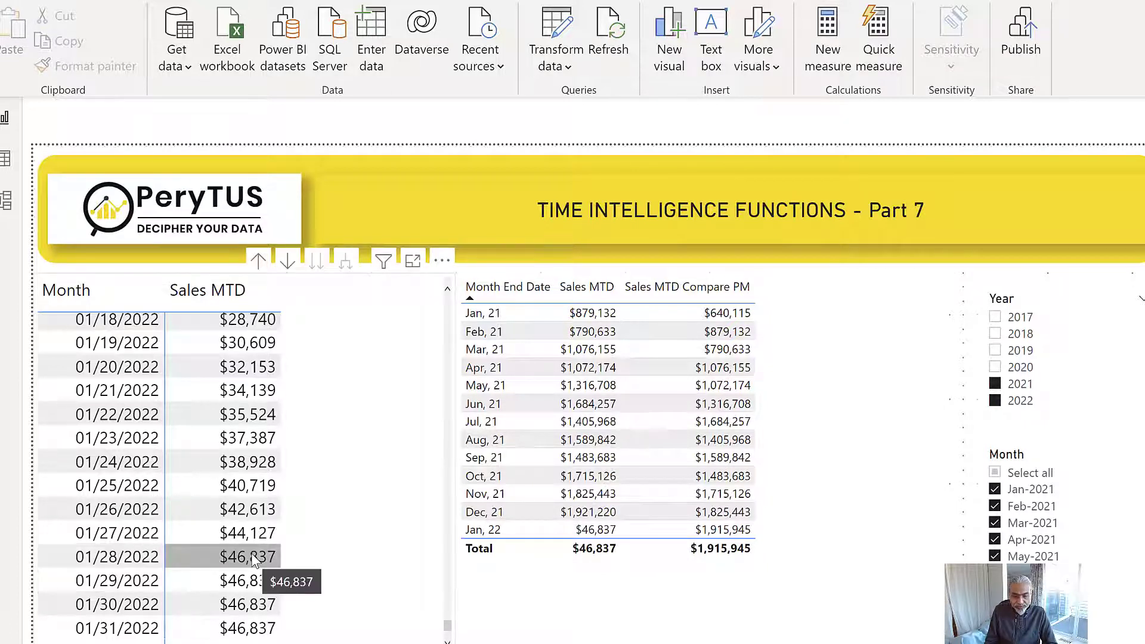
Scroll the Month matrix up and down to review the daily values
scroll(305, 526, up, 3)
scroll(305, 526, up, 5)
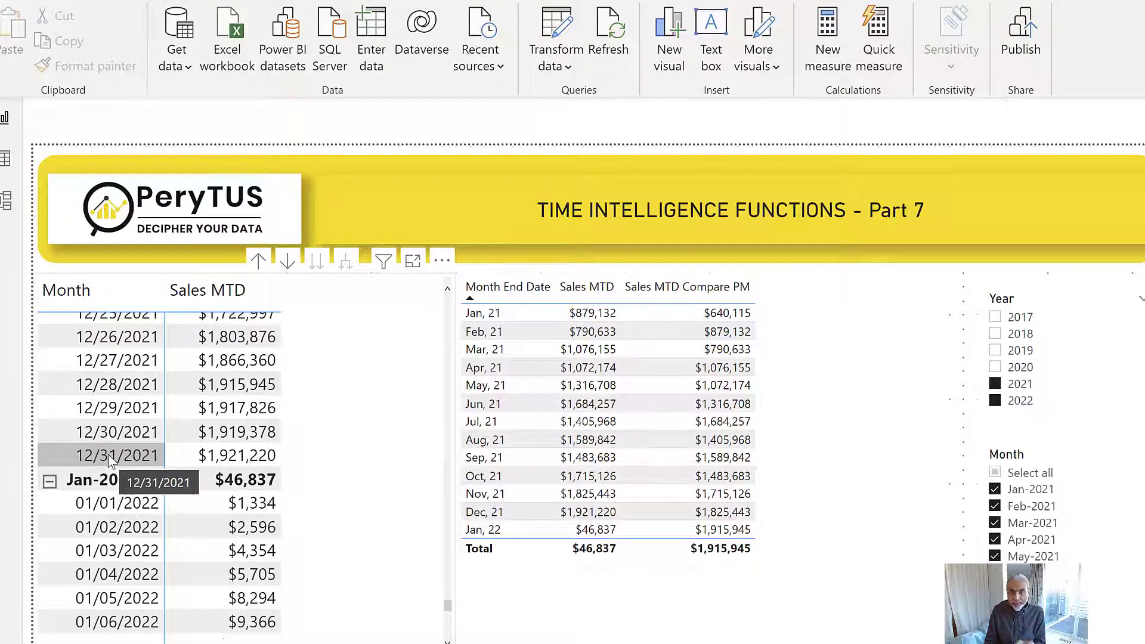
scroll(142, 441, up, 2)
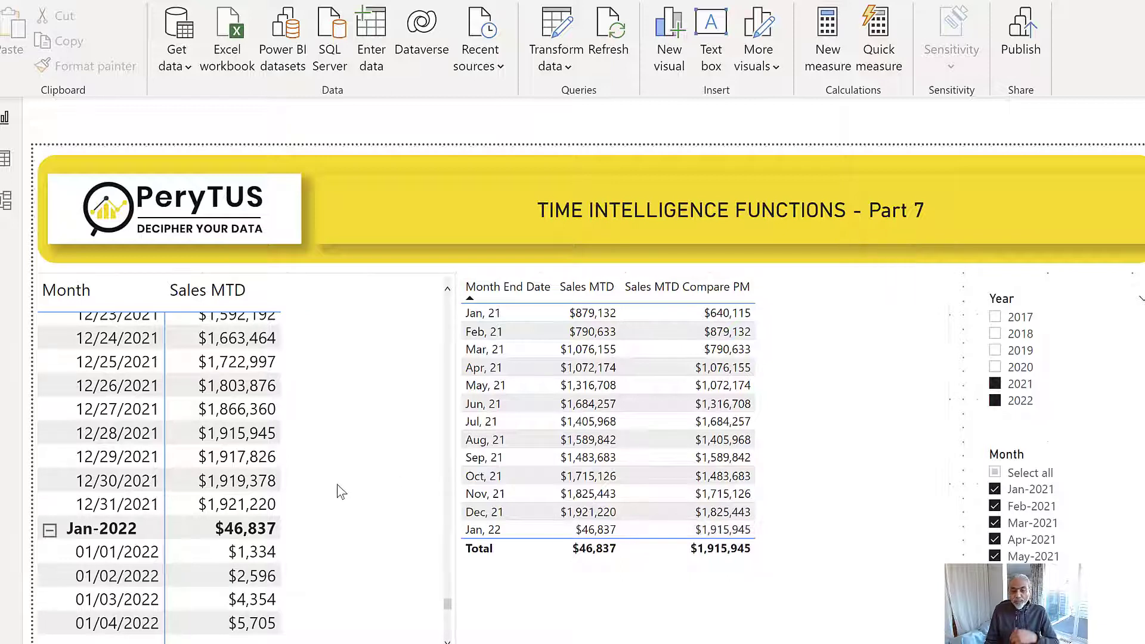
scroll(341, 491, up, 2)
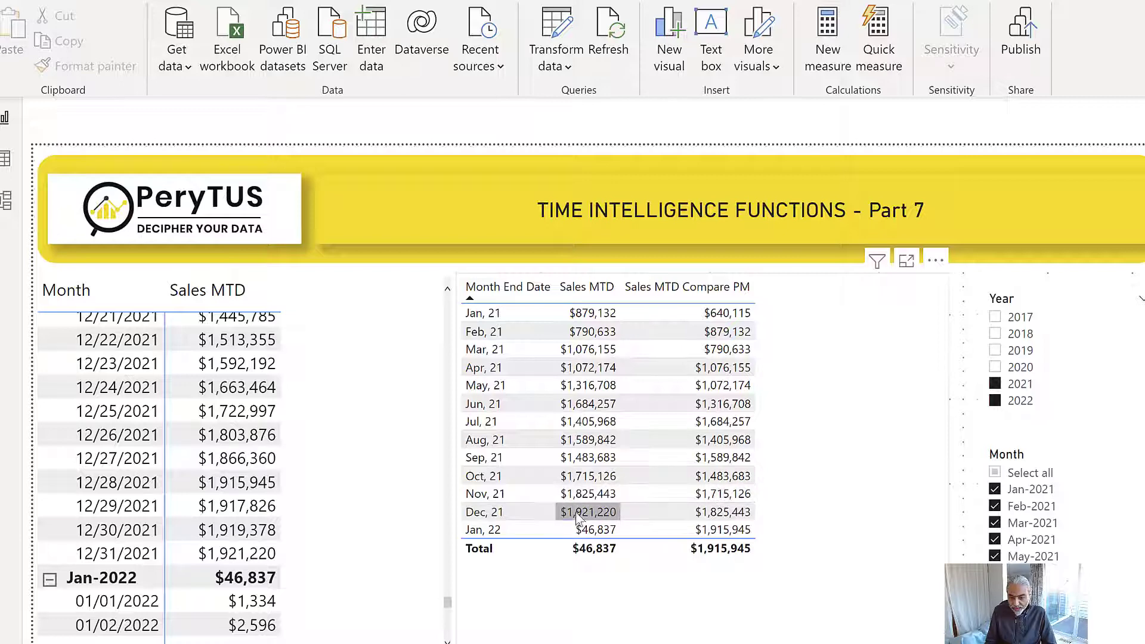
scroll(304, 486, up, 6)
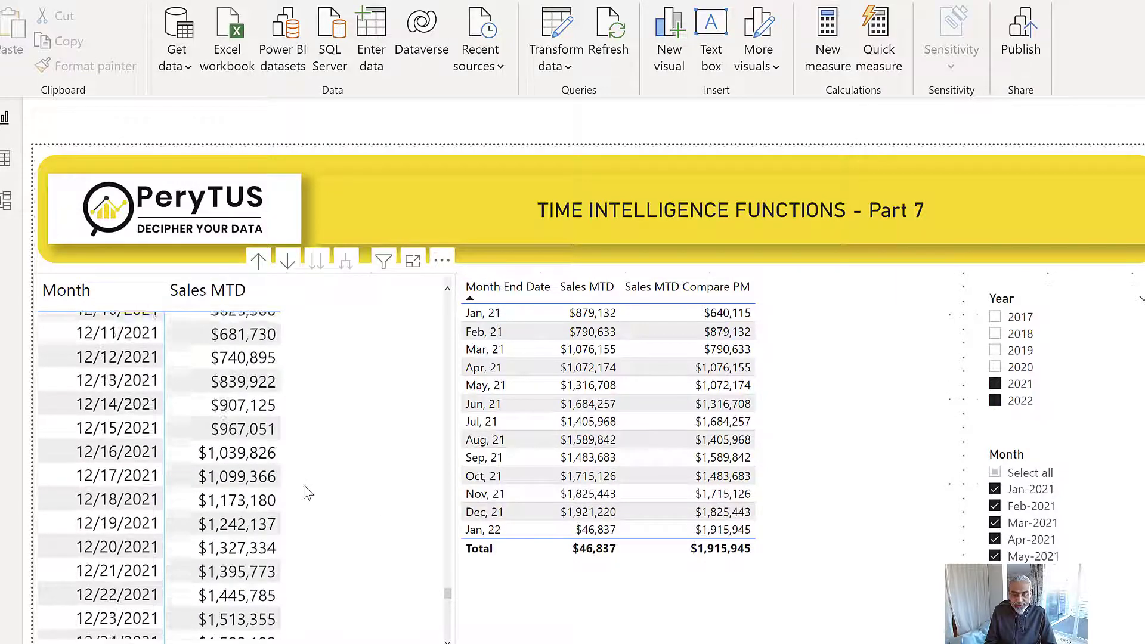
scroll(306, 489, up, 6)
scroll(125, 591, down, 2)
scroll(125, 592, down, 1)
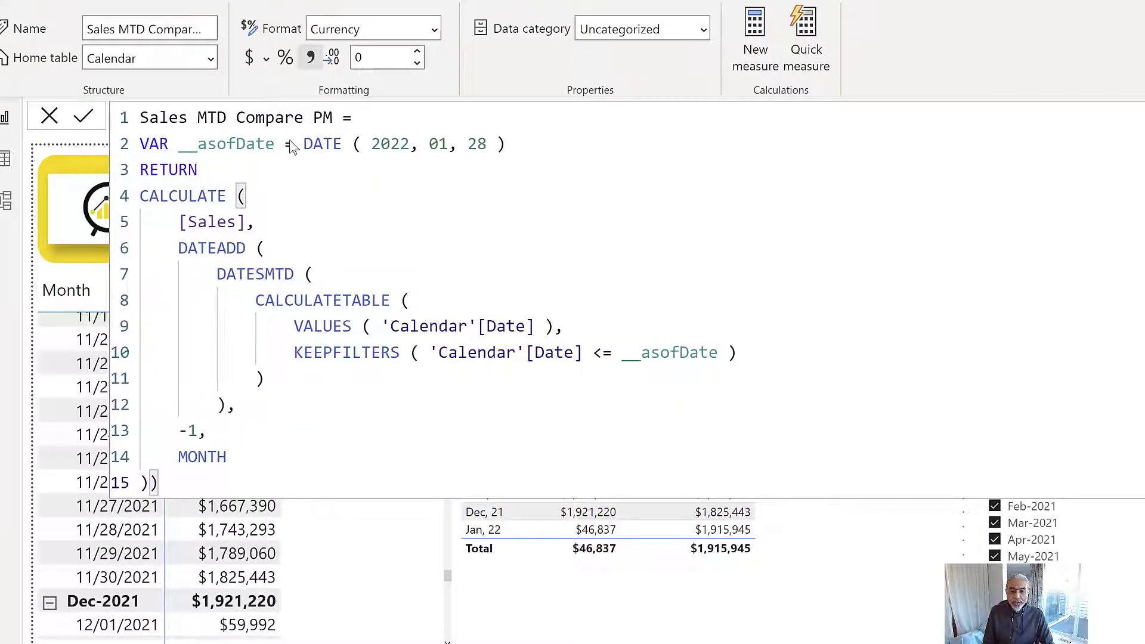
Try prefixing DATE ( 2022, 01, 28 ) with TODAY () --, delete it again, and commit unchanged
drag(304, 154, 507, 147)
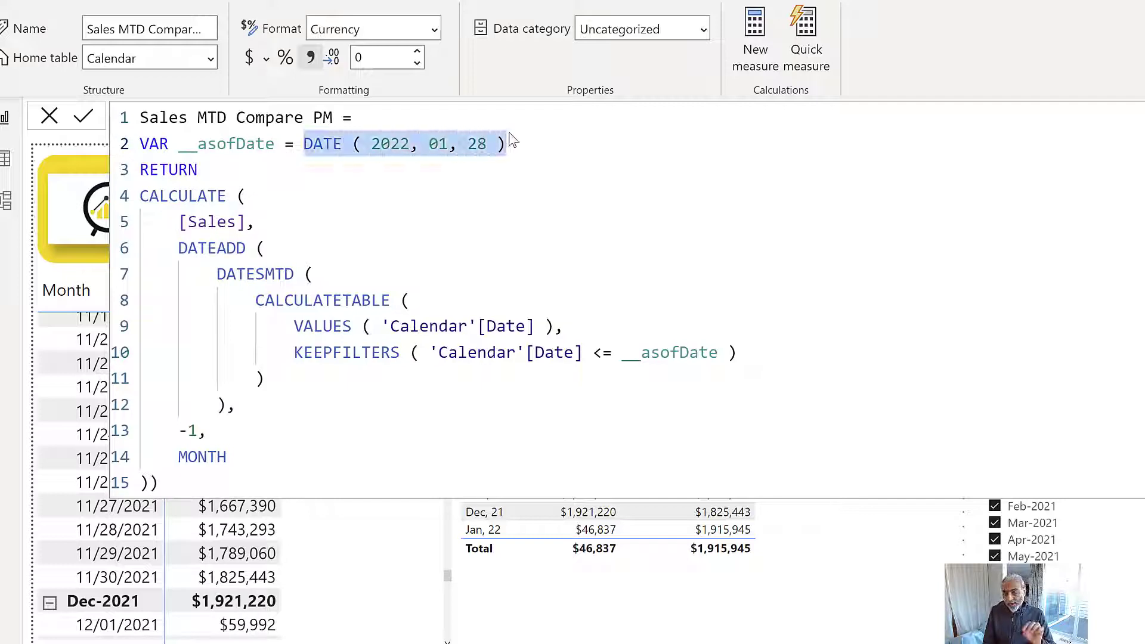
click(468, 143)
click(304, 143)
text(TODAY () --)
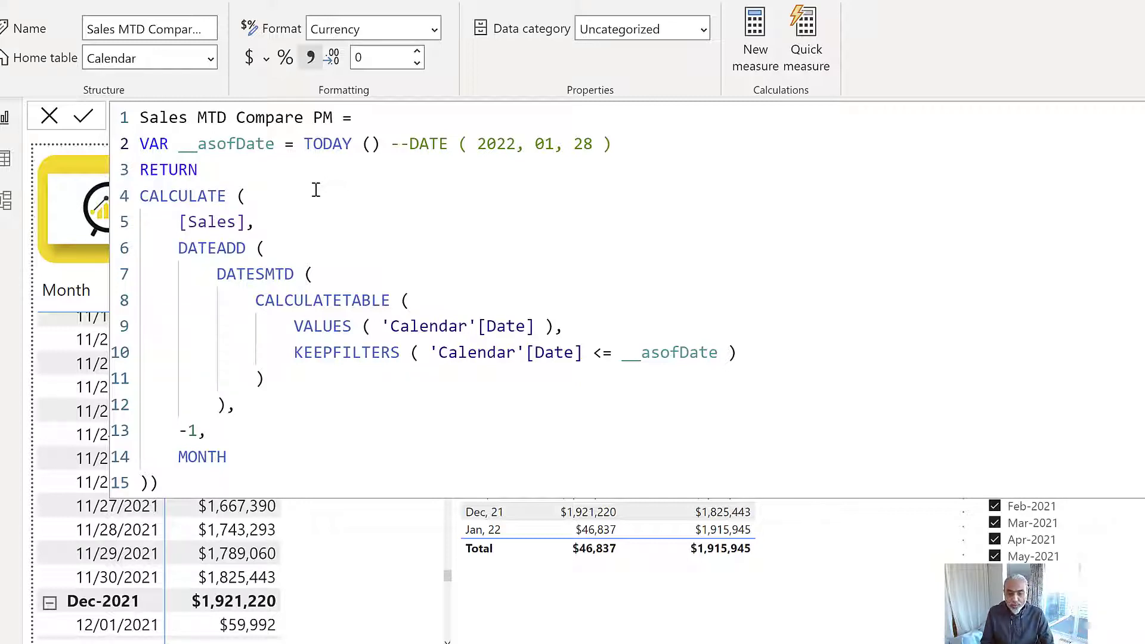
key(ctrl+shift+Left)
key(ctrl+shift+Left)
key(ctrl+shift+Left)
key(BackSpace)
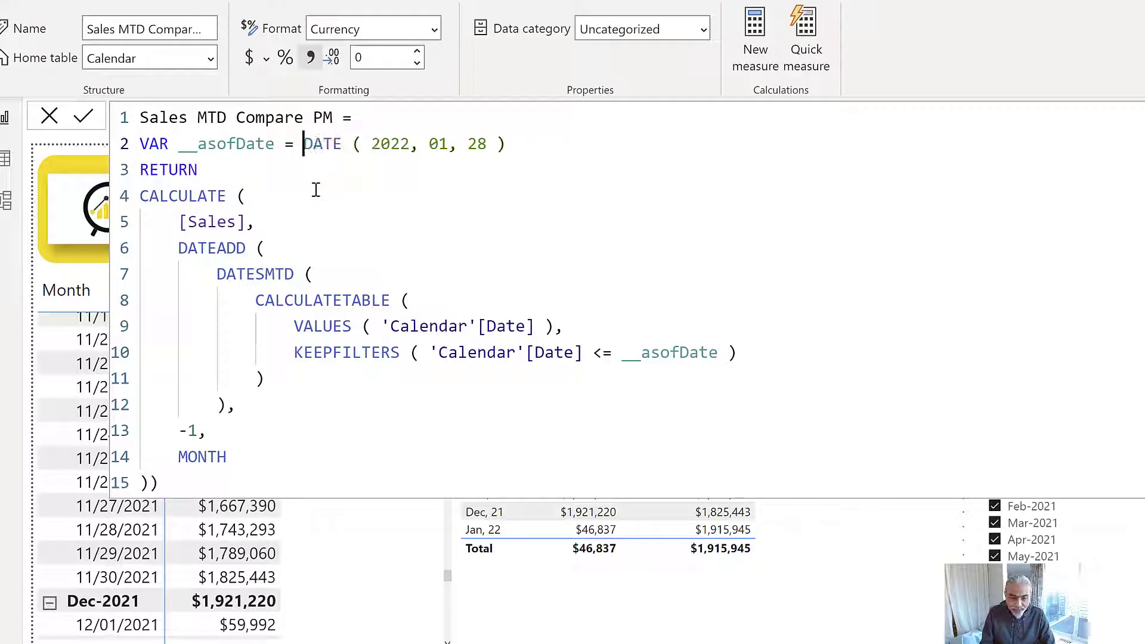
click(82, 122)
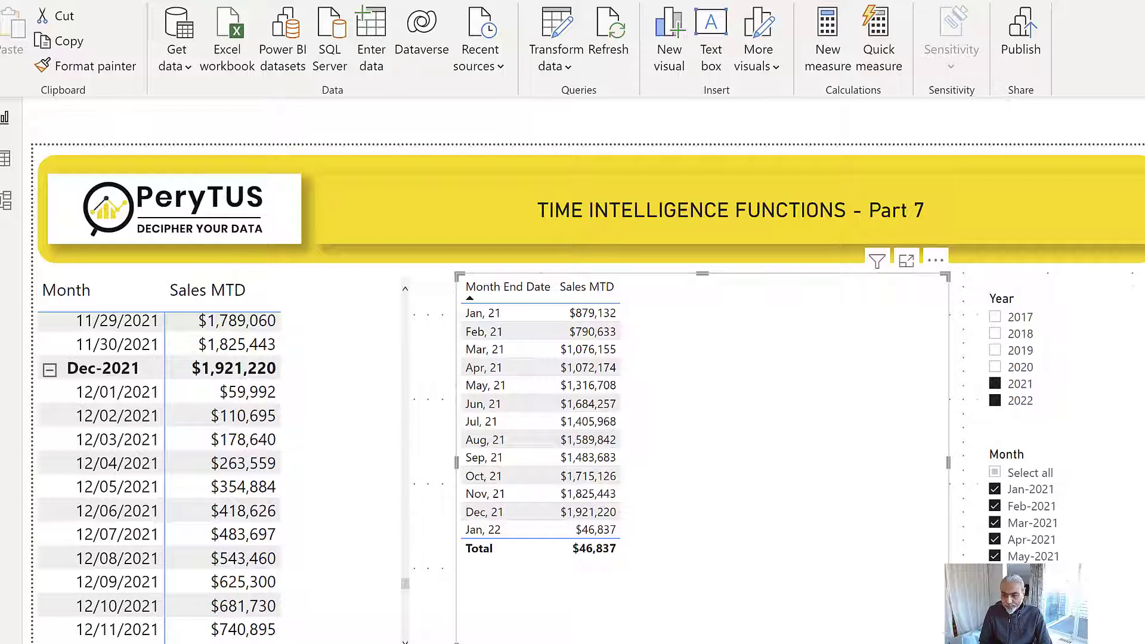
Add Sales MTD As Of Date to the monthly table, review its fixed __date, and commit the formula
drag(1133, 286, 772, 383)
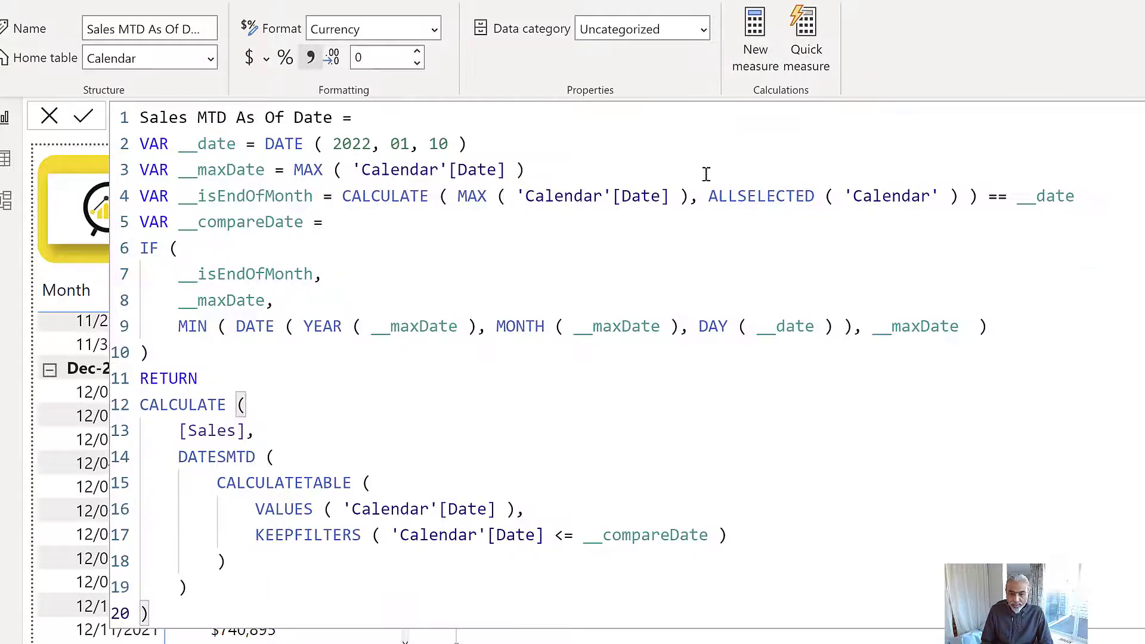
drag(274, 145, 463, 143)
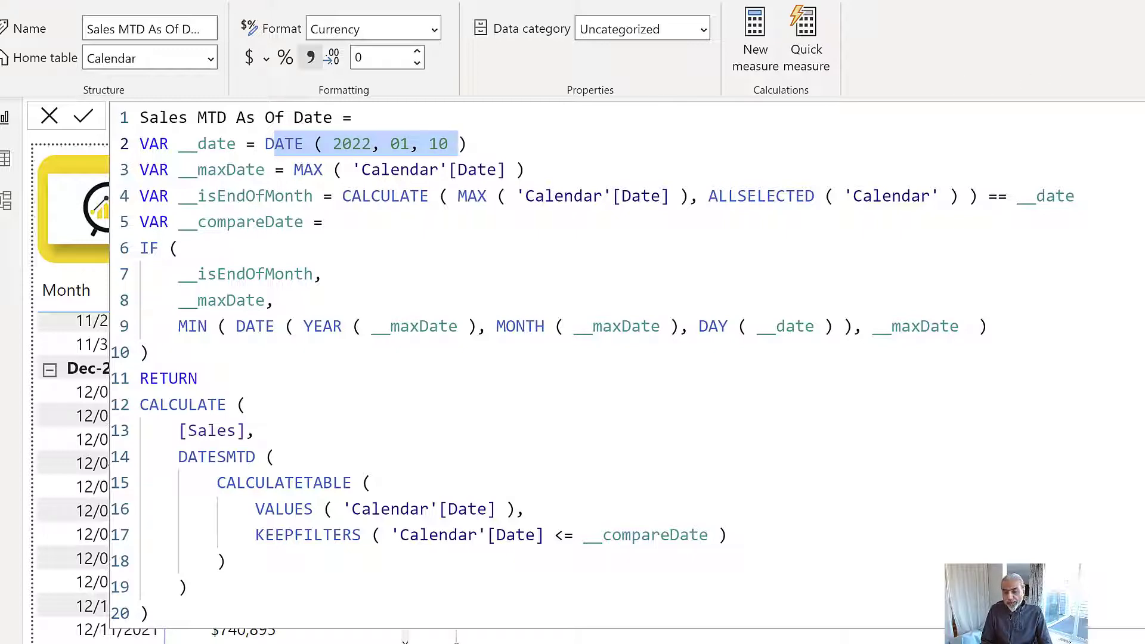
key(Return)
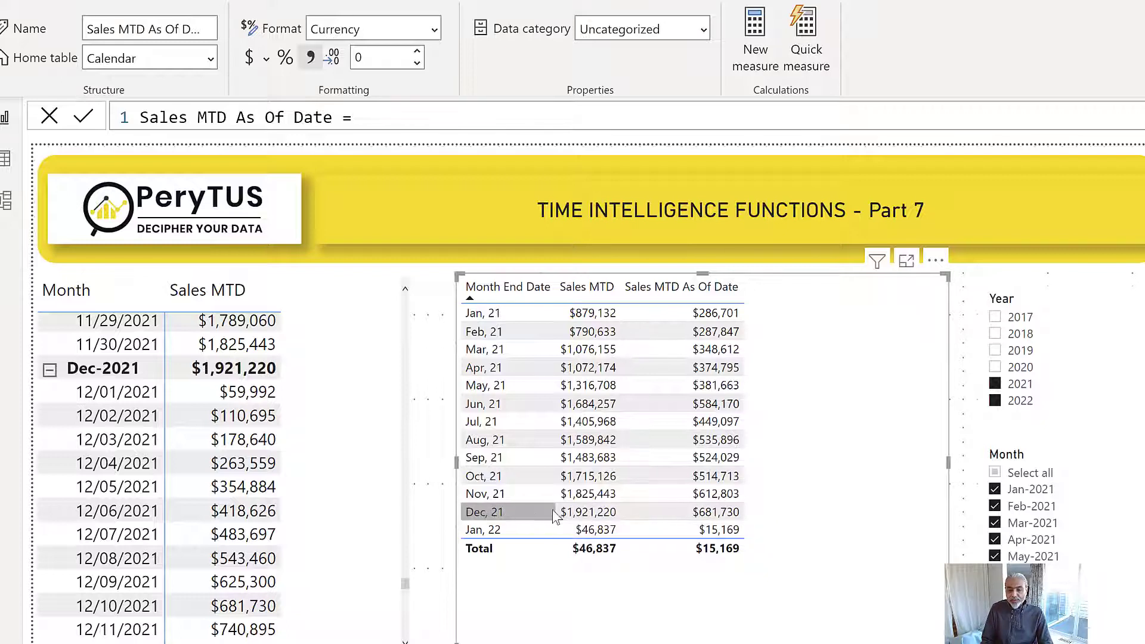
mouse_move(716, 521)
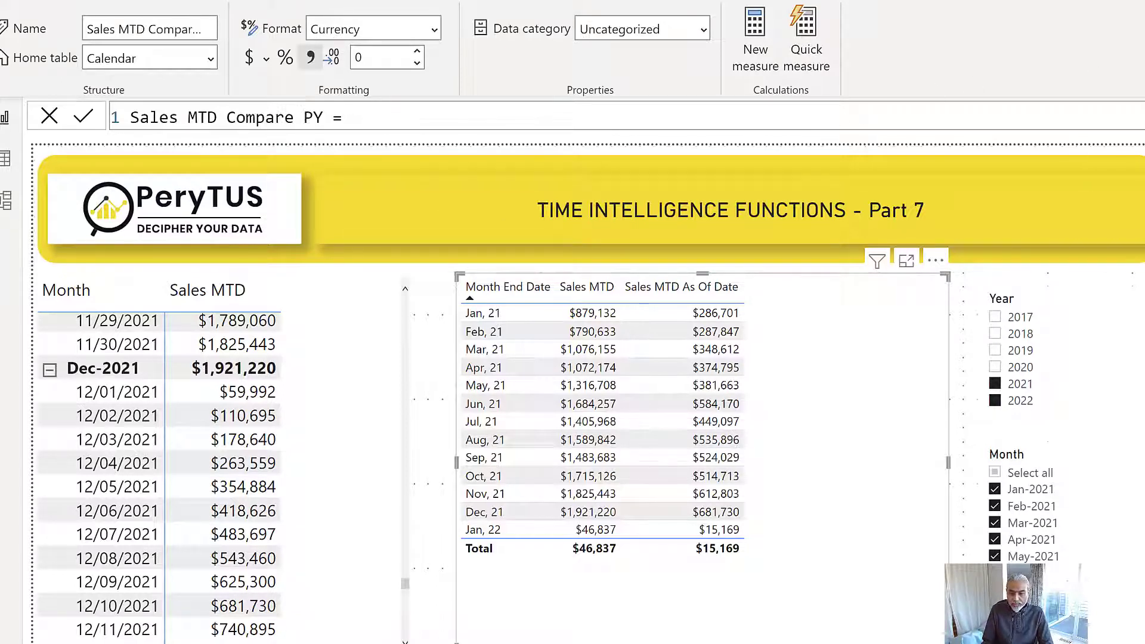
Review the Sales MTD Compare PY formula: SAMEPERIODLASTYEAR applied to Sales MTD As Of Date
text(CALCULATE (     [Sales MTD As Of Date],     SAMEPERIODLASTYEAR ( 'Calendar'[Date] ) ))
scroll(586, 171, up, 3)
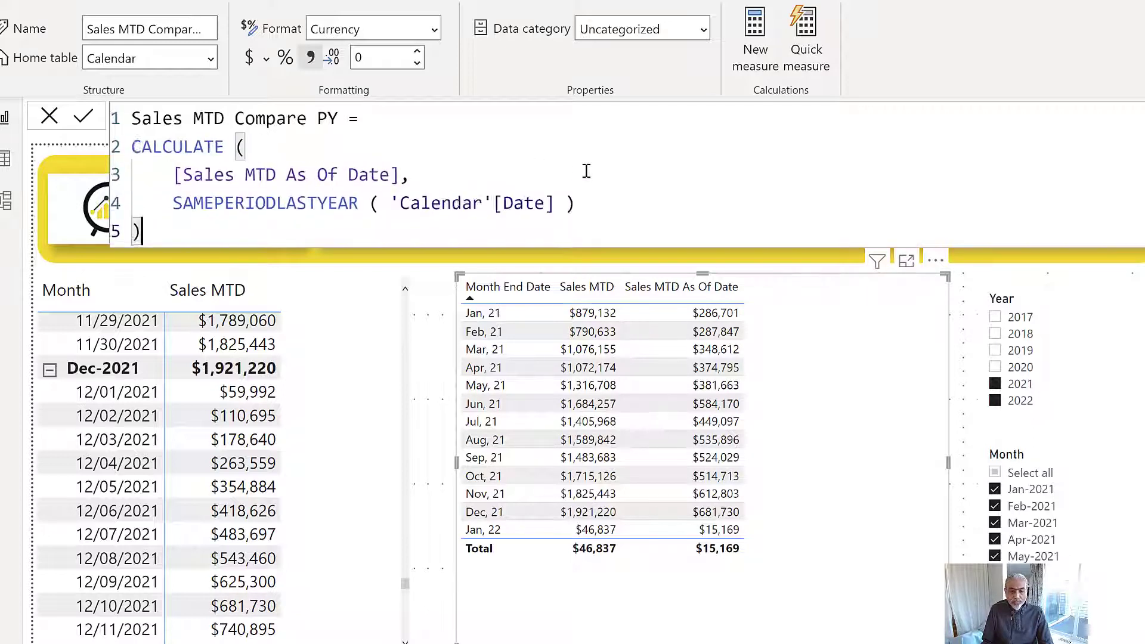
drag(191, 183, 429, 190)
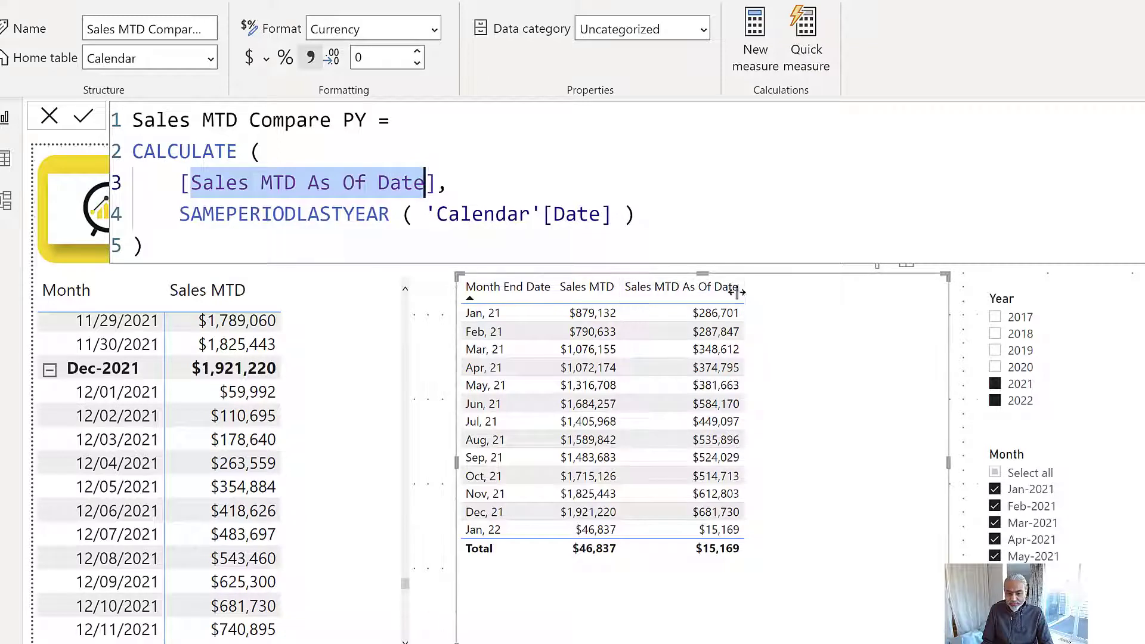
drag(180, 213, 393, 213)
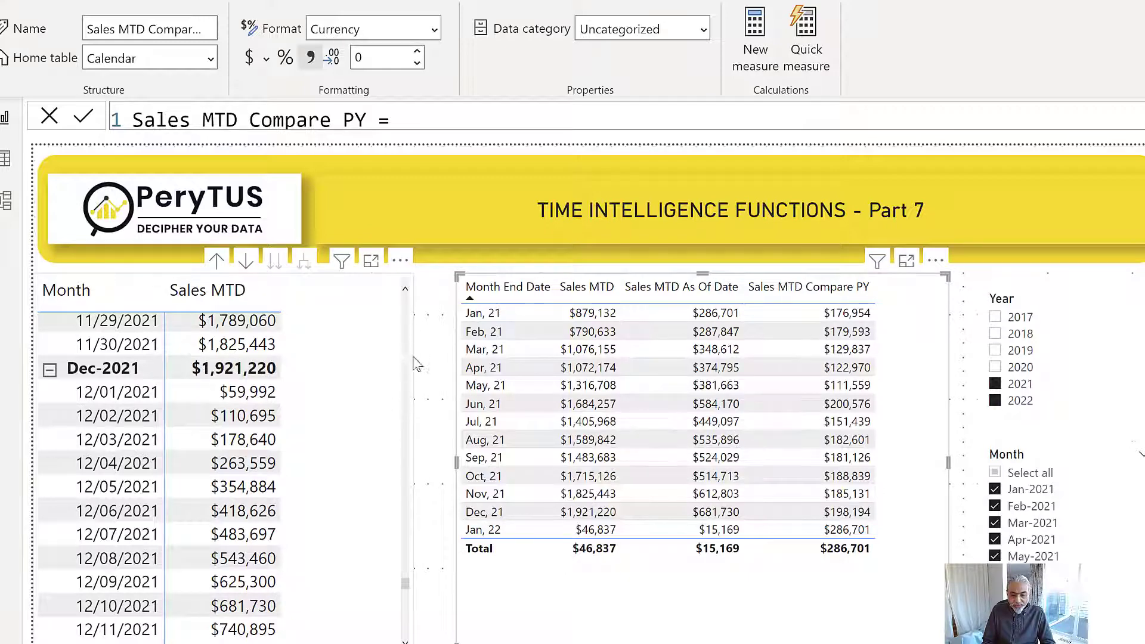
Add Sales MTD Compare PY to the monthly table, showing $286,701 for Jan 22
click(395, 575)
drag(407, 583, 401, 300)
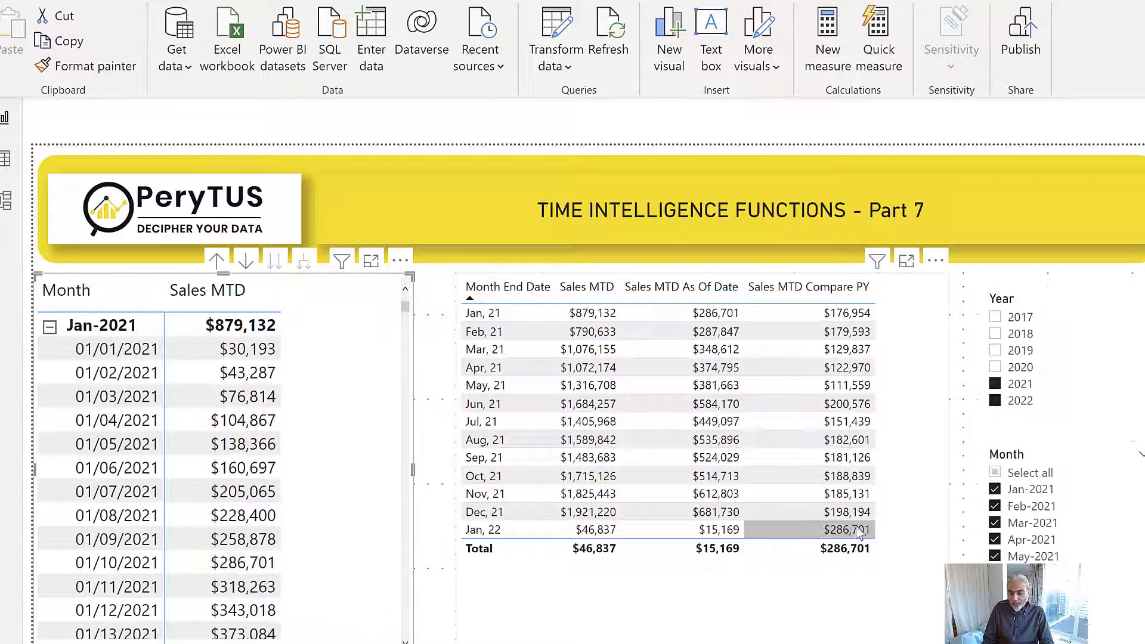
scroll(302, 502, down, 5)
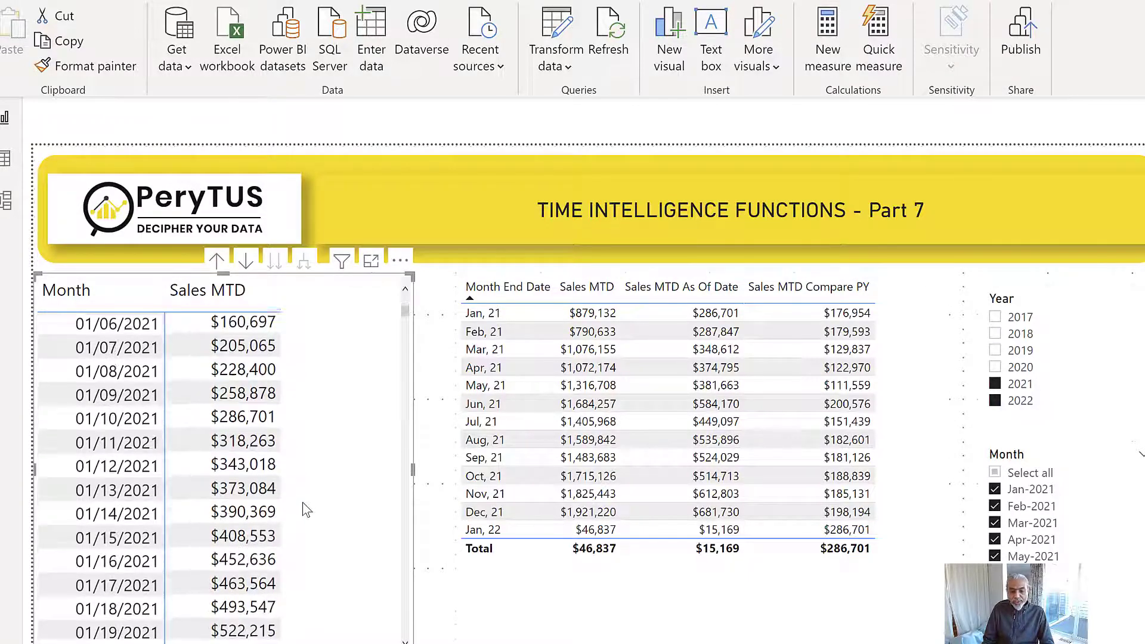
scroll(306, 508, down, 10)
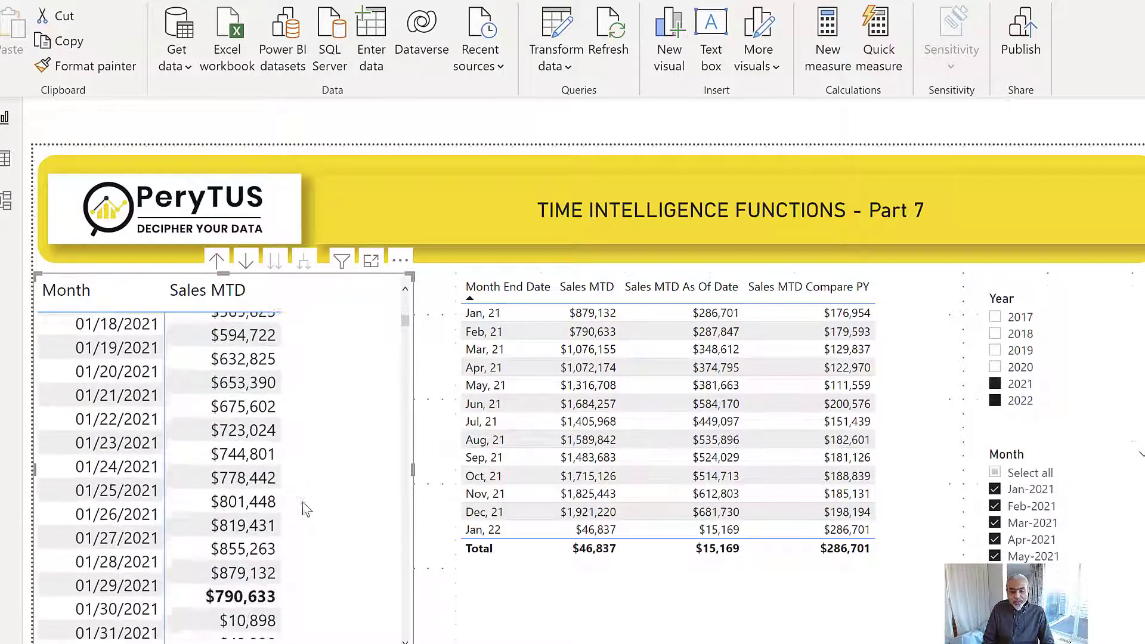
scroll(325, 391, up, 7)
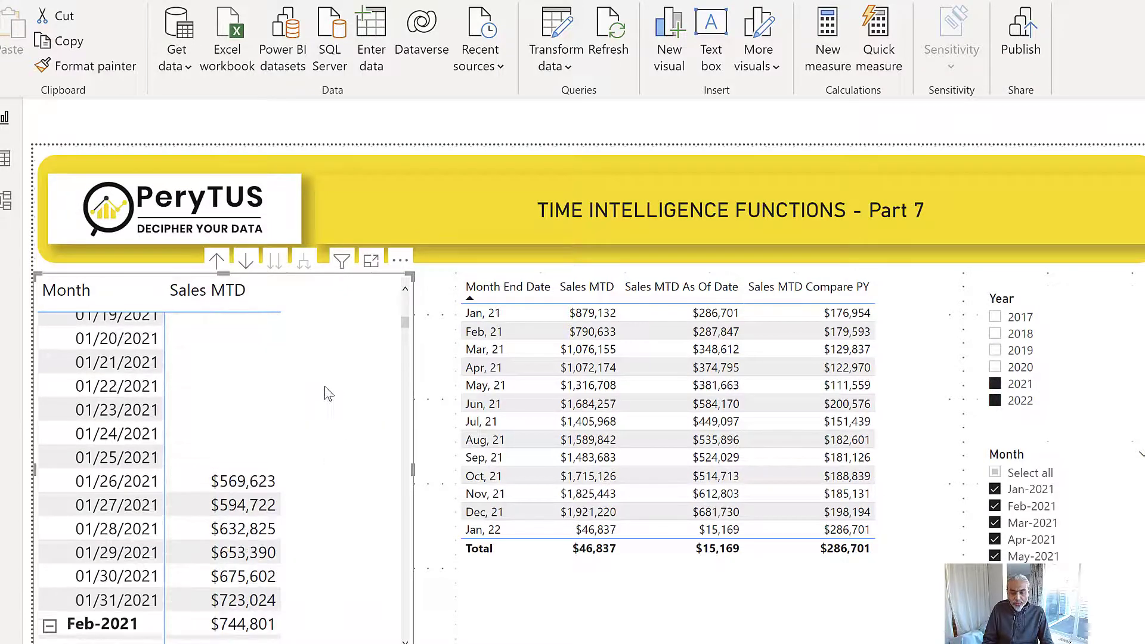
scroll(237, 355, up, 2)
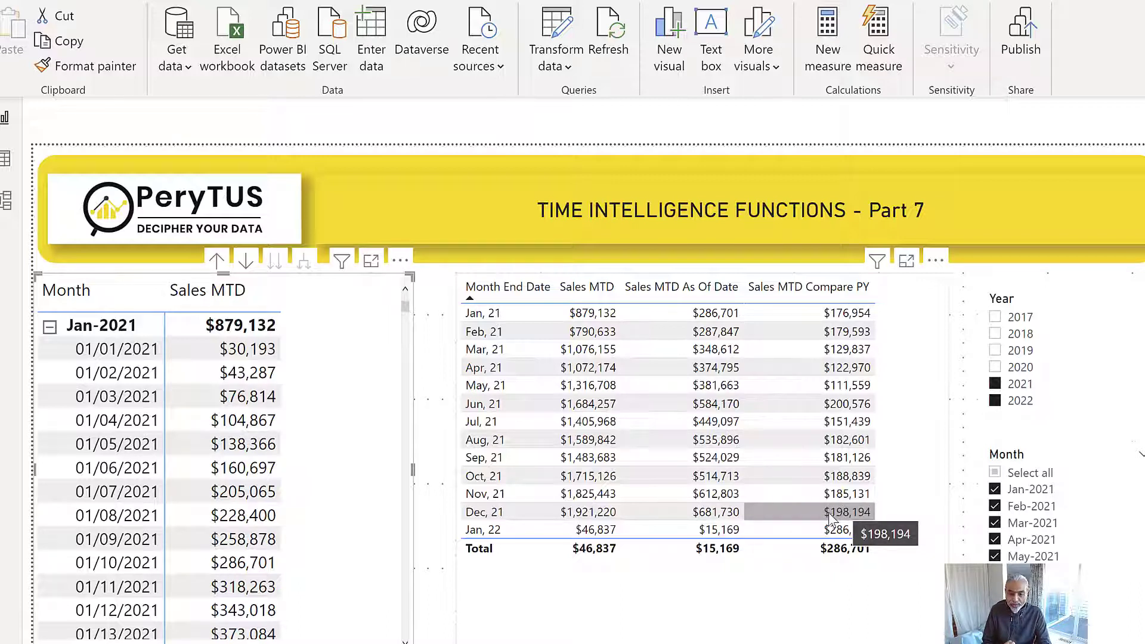
Include 2020 in the Year slicer and compare the December 2020 and 2021 table values
ctrl+click(995, 367)
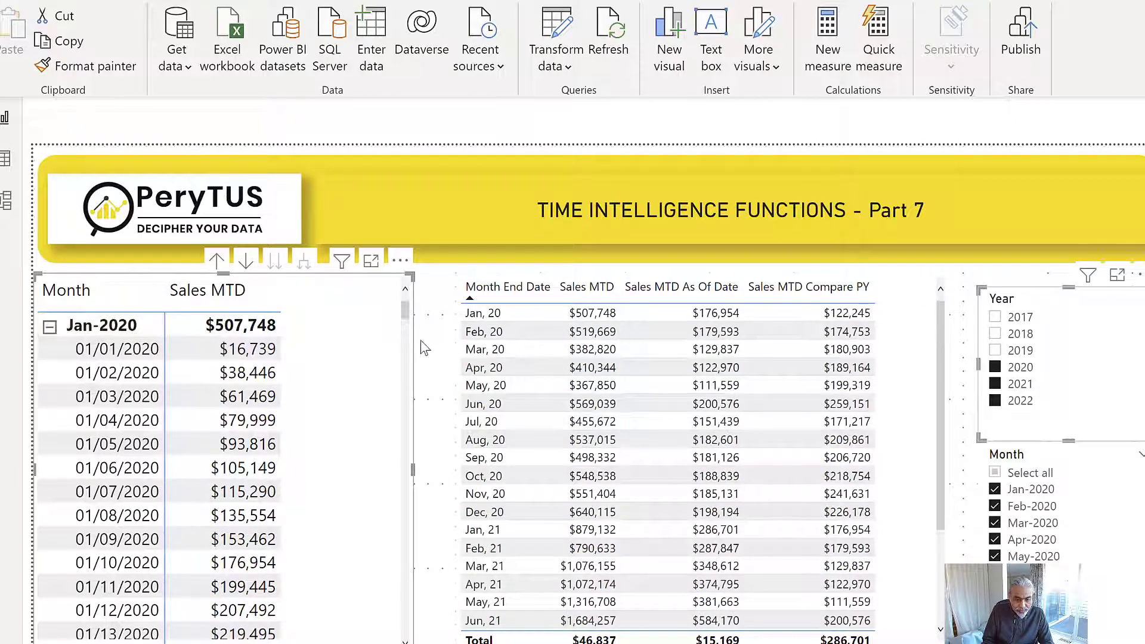
drag(404, 307, 374, 551)
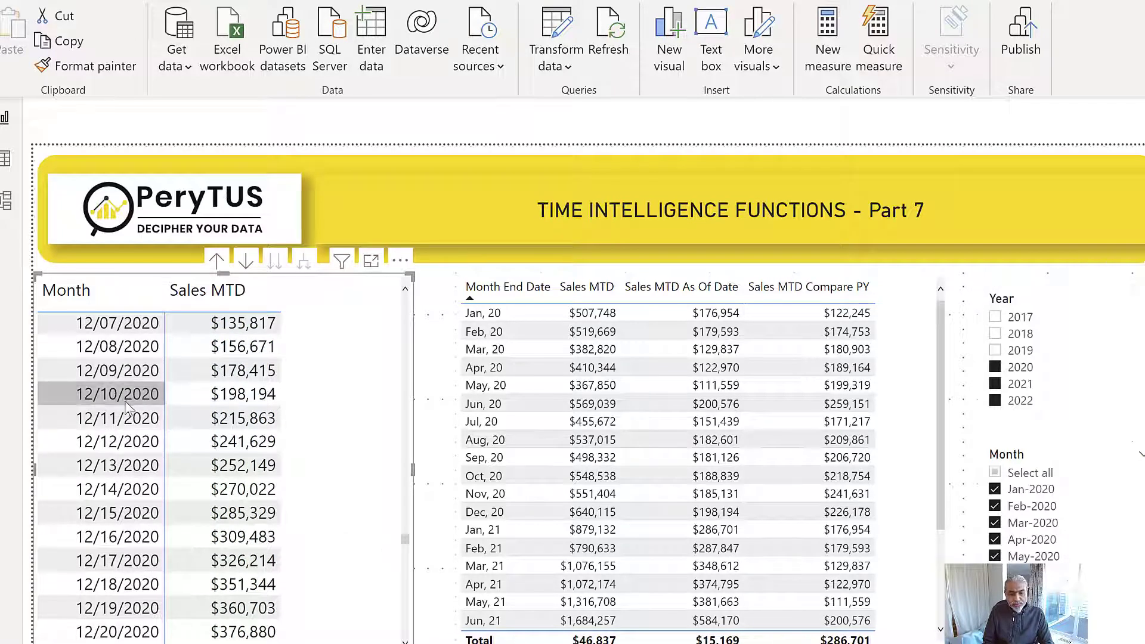
scroll(218, 388, up, 1)
scroll(216, 387, up, 3)
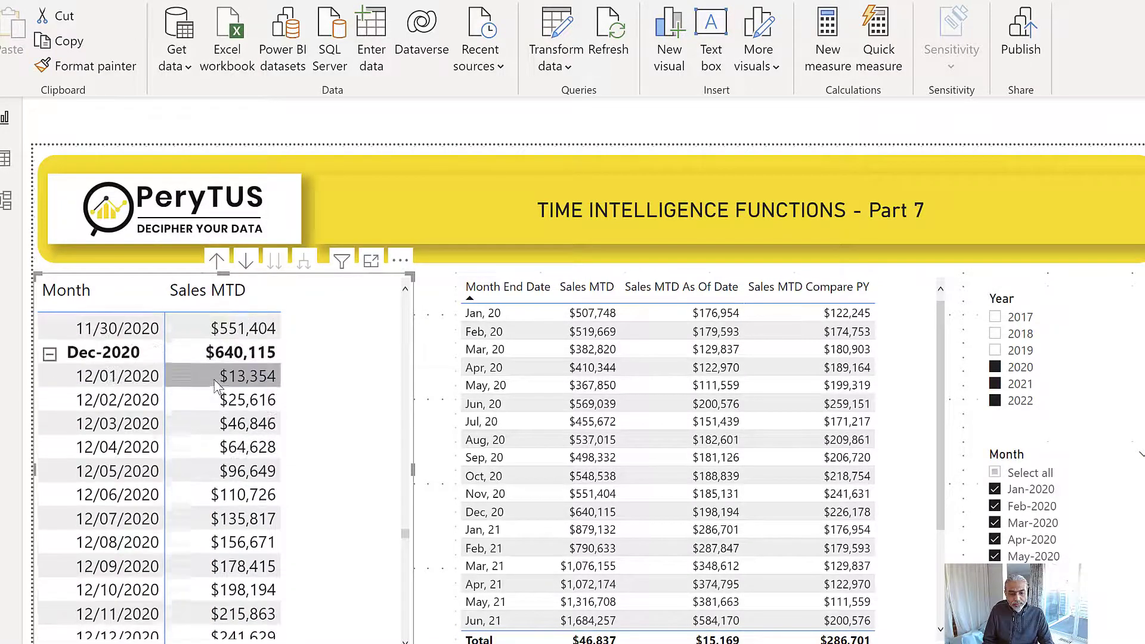
scroll(162, 394, down, 2)
scroll(117, 522, down, 2)
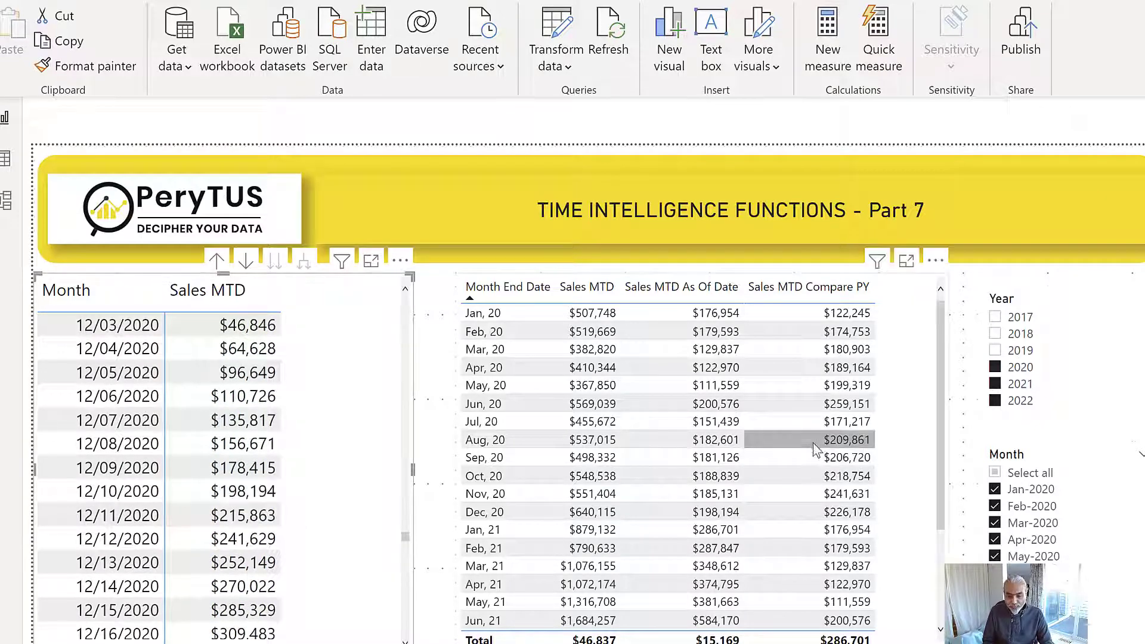
scroll(817, 442, down, 3)
scroll(482, 522, down, 1)
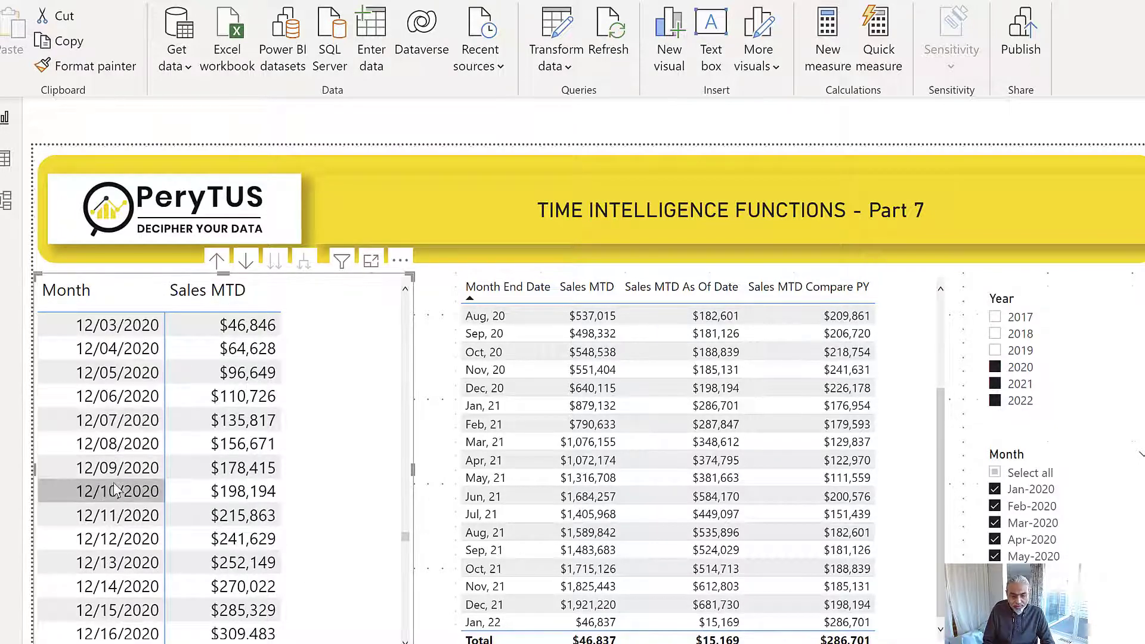
scroll(280, 489, down, 3)
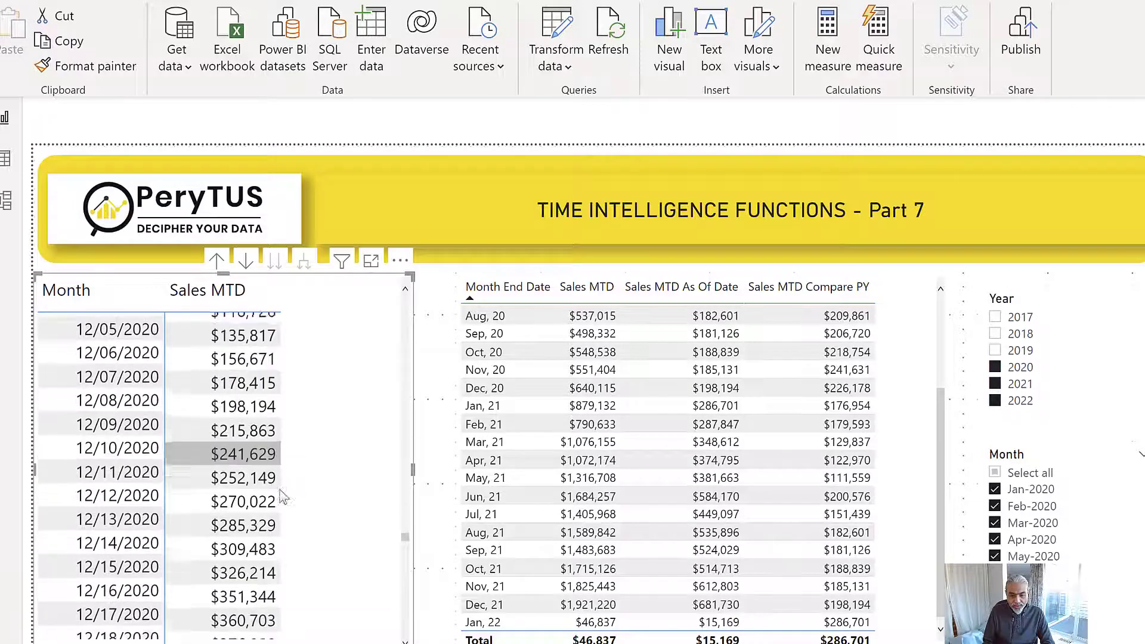
scroll(280, 484, up, 5)
scroll(280, 484, up, 2)
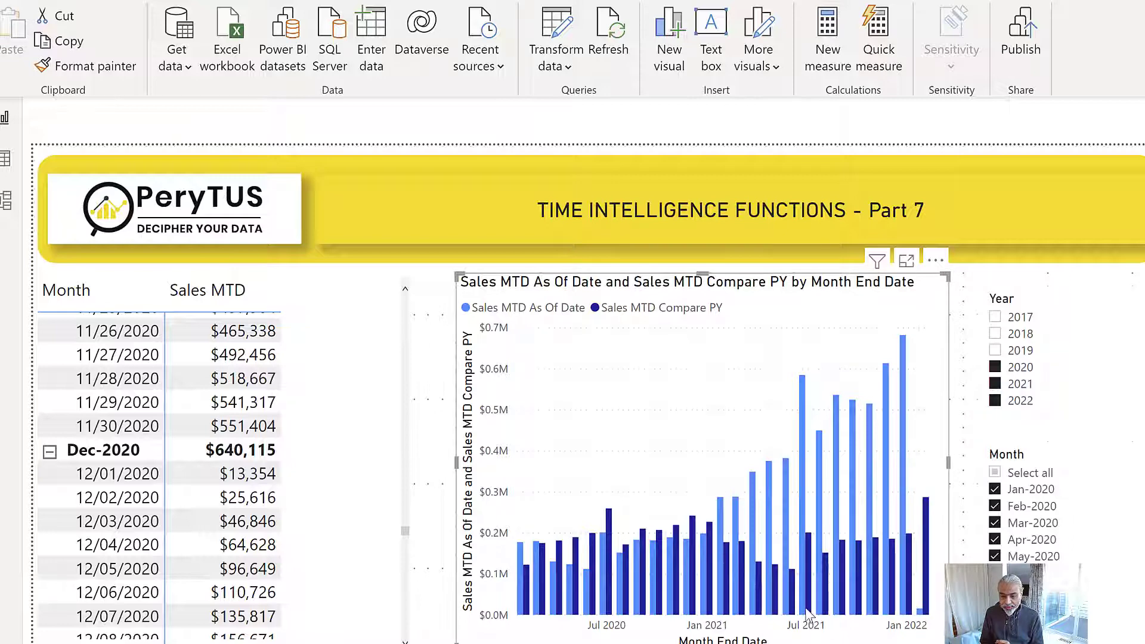
Cross-highlight the Sep 21 bars in focus mode to list September 2021 daily values, then return
click(907, 263)
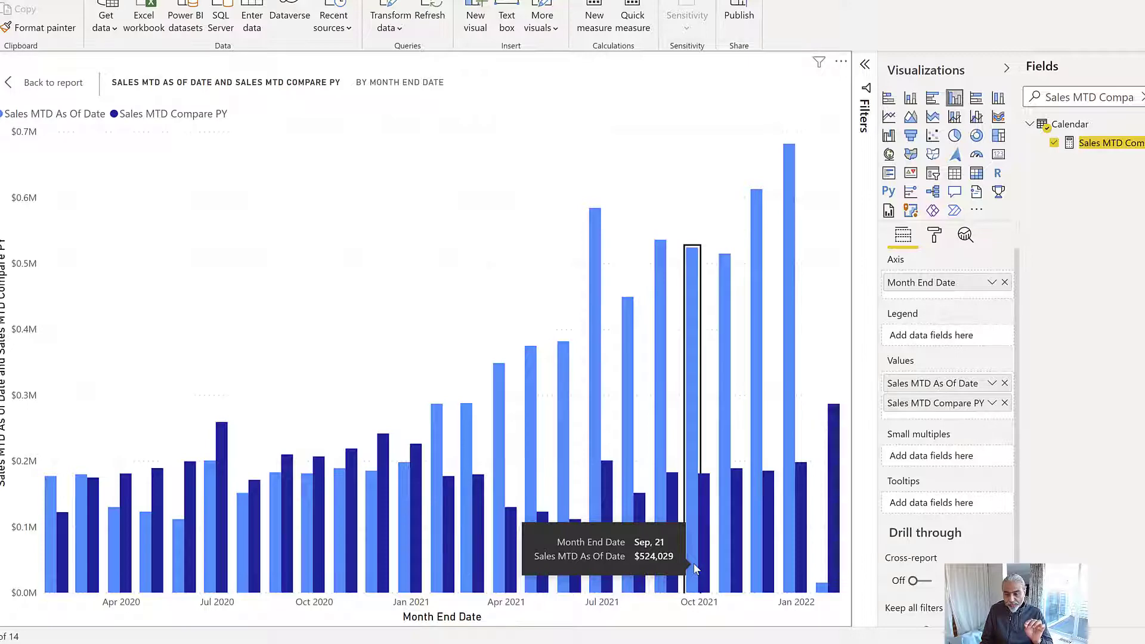
click(693, 563)
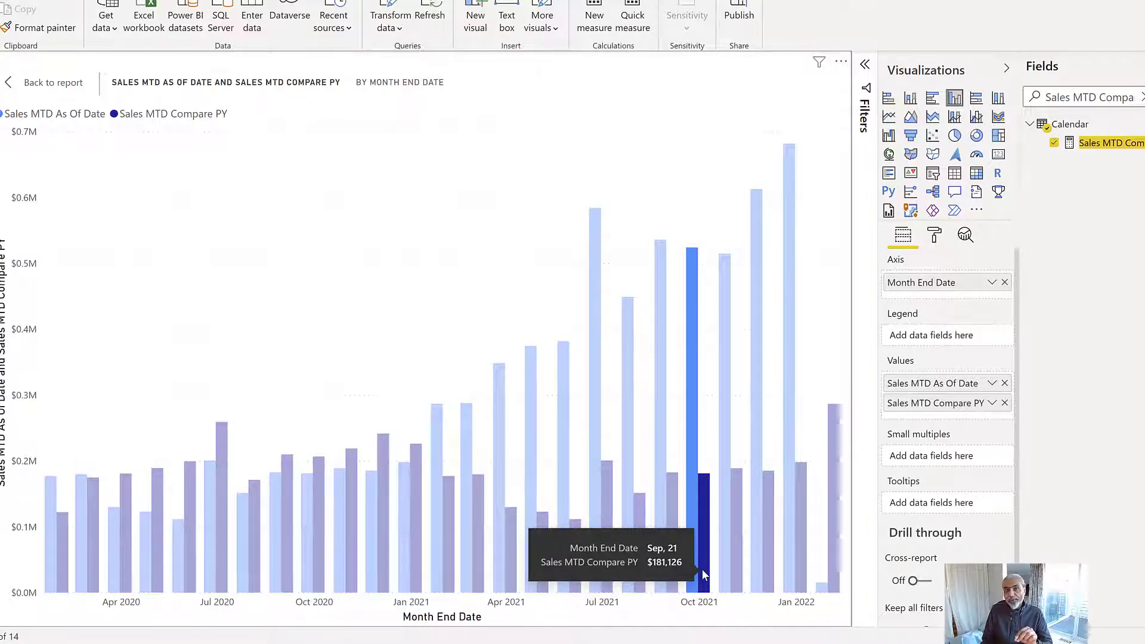
mouse_move(695, 567)
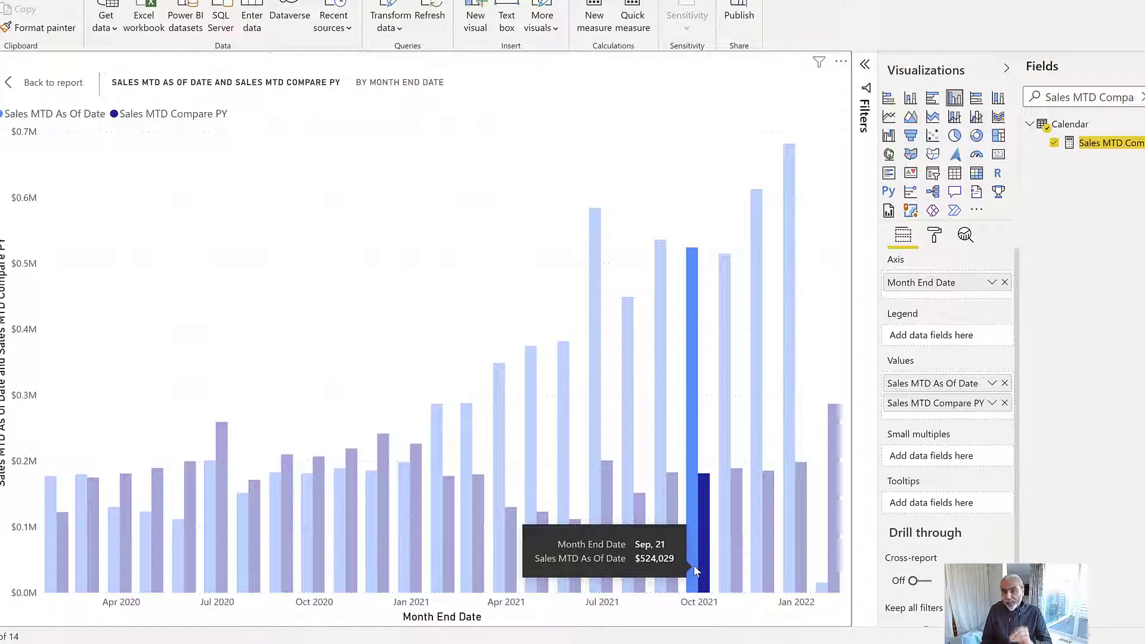
click(47, 90)
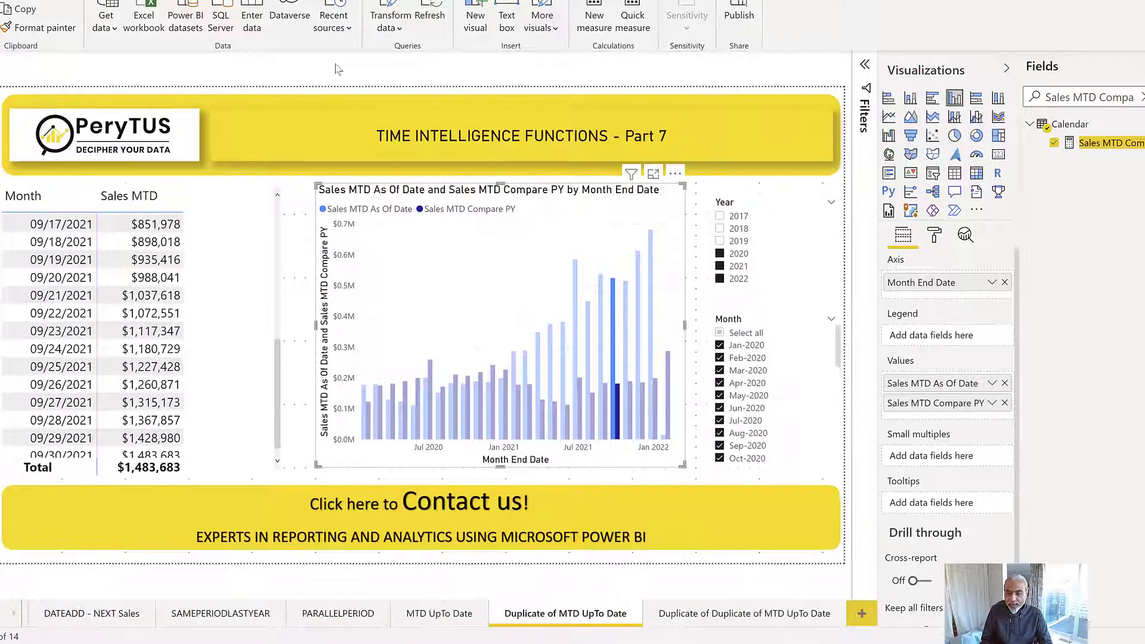
Clear the chart highlight and show the full Sales MTD Compare PY formula with SAMEPERIODLASTYEAR
click(590, 230)
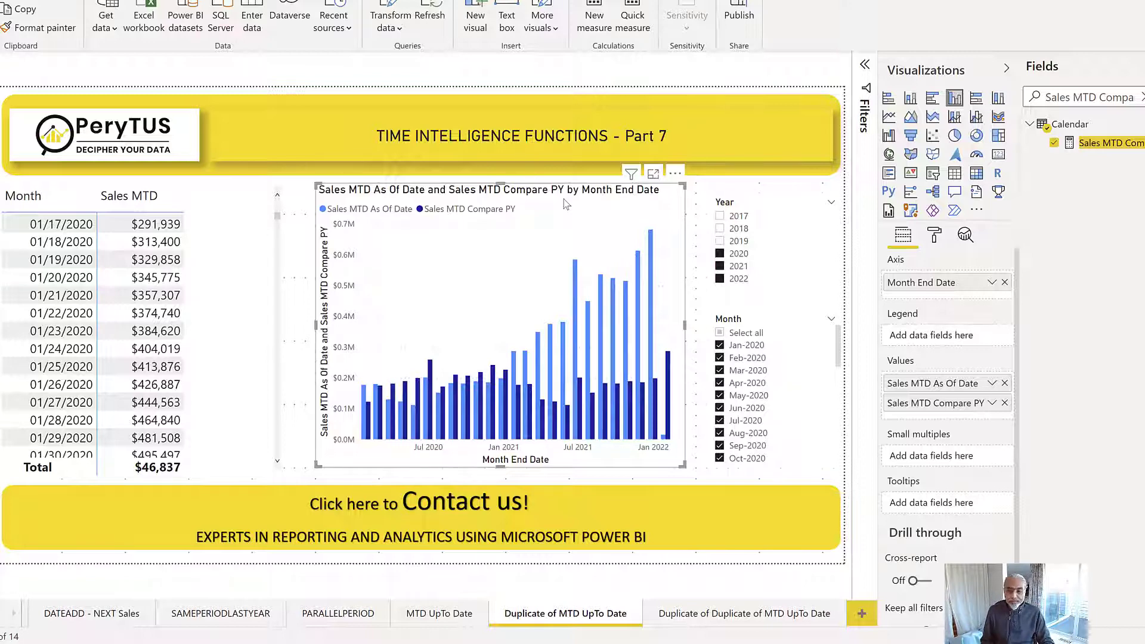
click(1107, 143)
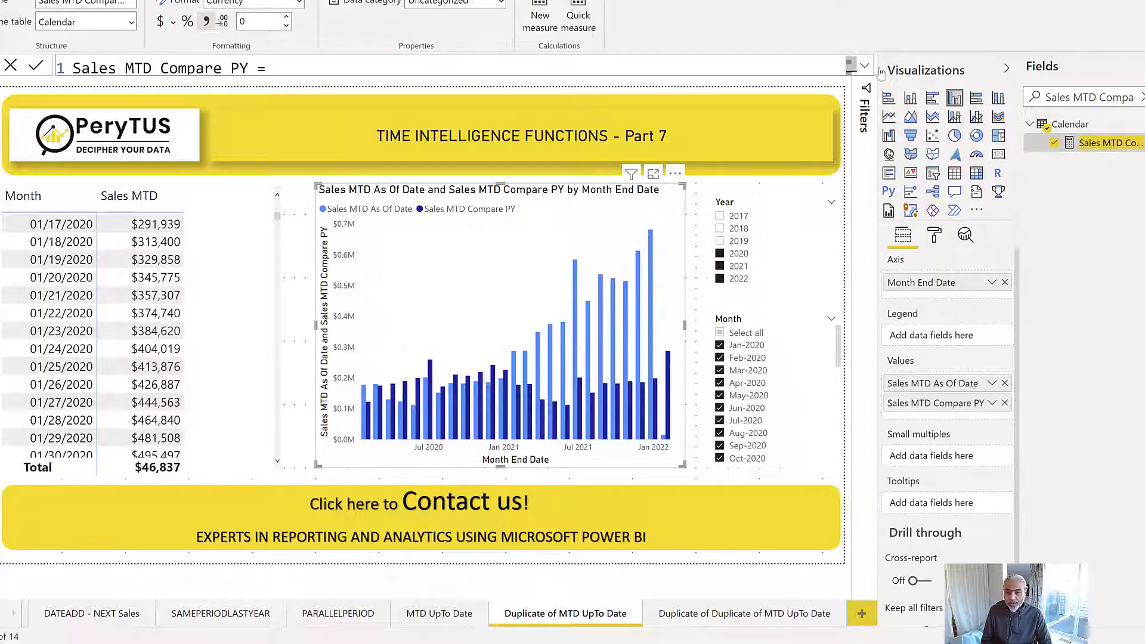
click(865, 65)
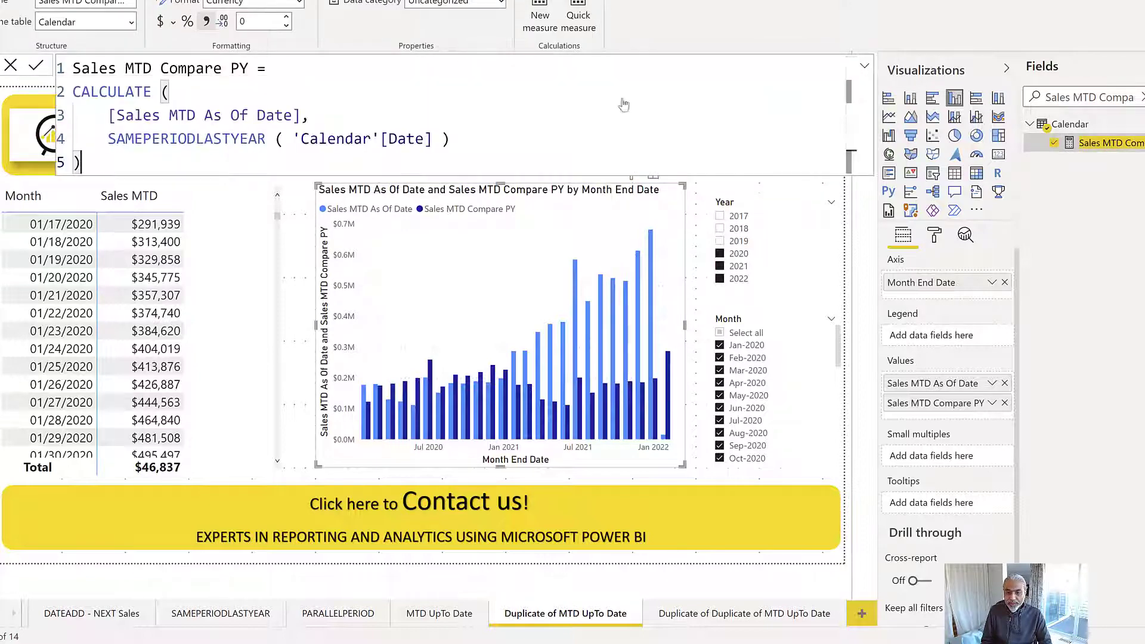
drag(116, 139, 196, 138)
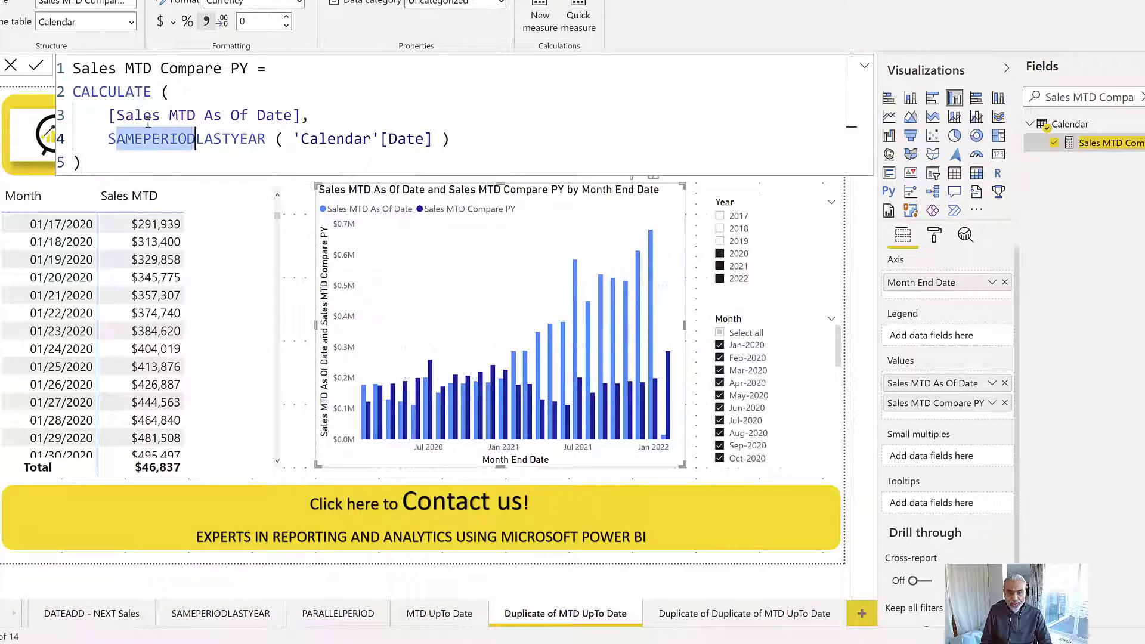
drag(118, 115, 293, 116)
key(ctrl+c)
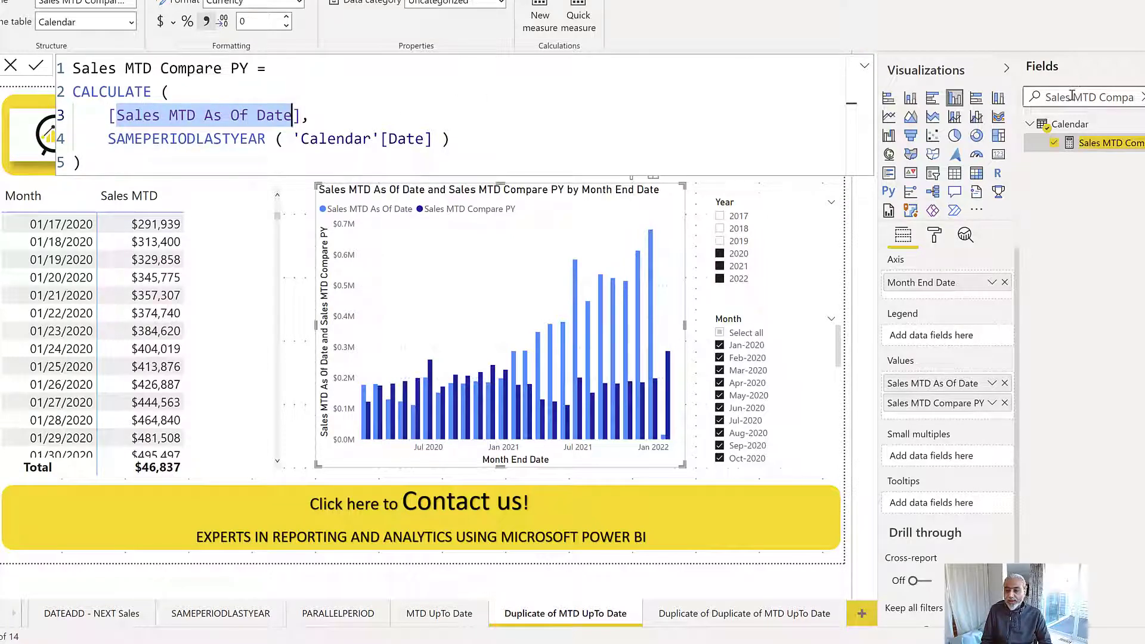
Filter the Fields list to Sales MTD As Of Date
click(1093, 101)
key(ctrl+a)
key(ctrl+v)
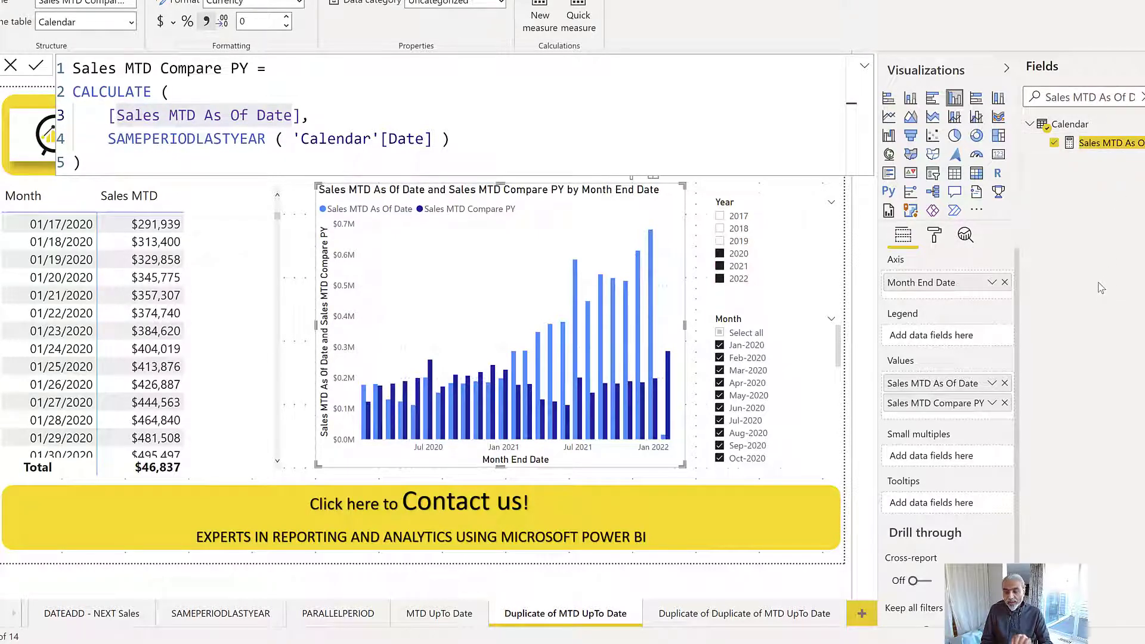
Open the Sales MTD As Of Date formula and review __date DATE(2022,01,10) and __maxDate MAX(Calendar Date)
click(1120, 152)
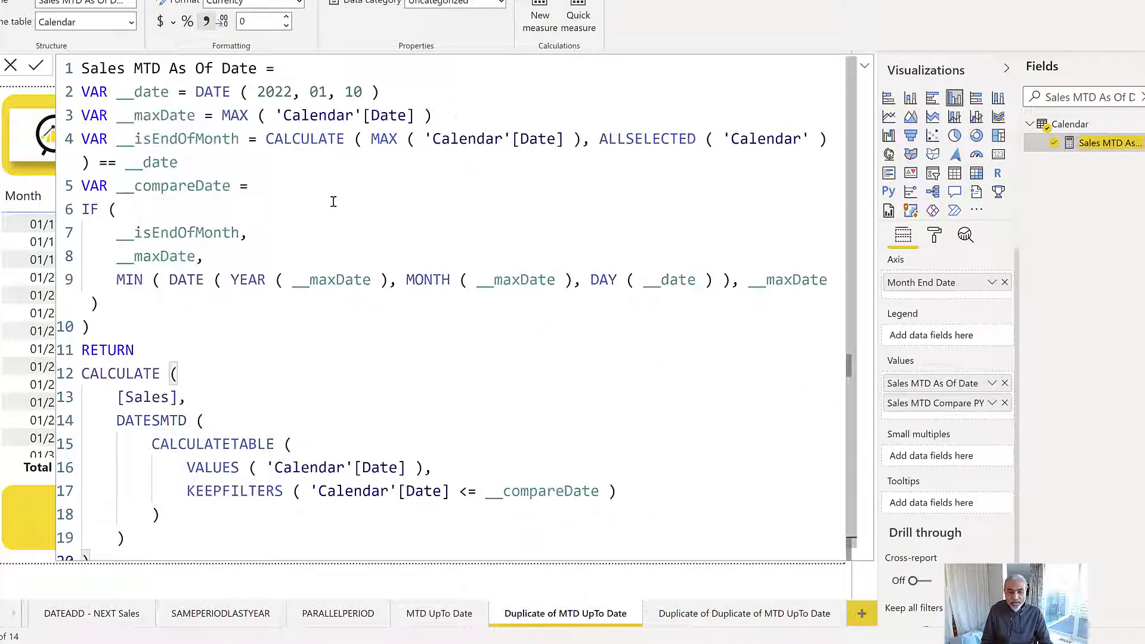
ctrl+scroll(333, 202, down, 1)
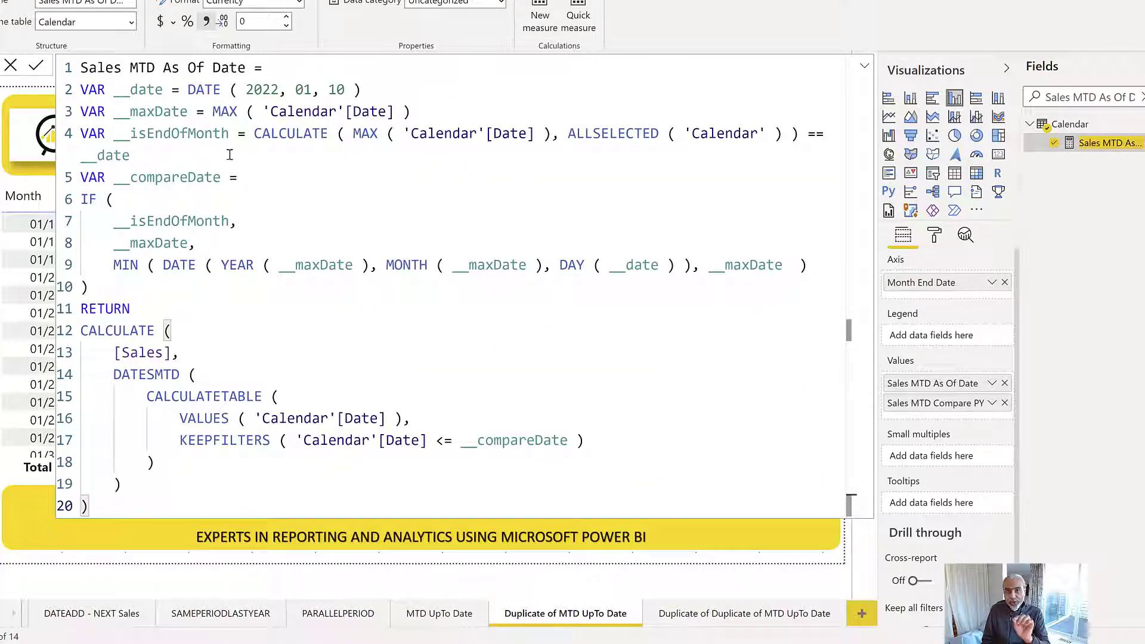
drag(187, 89, 374, 86)
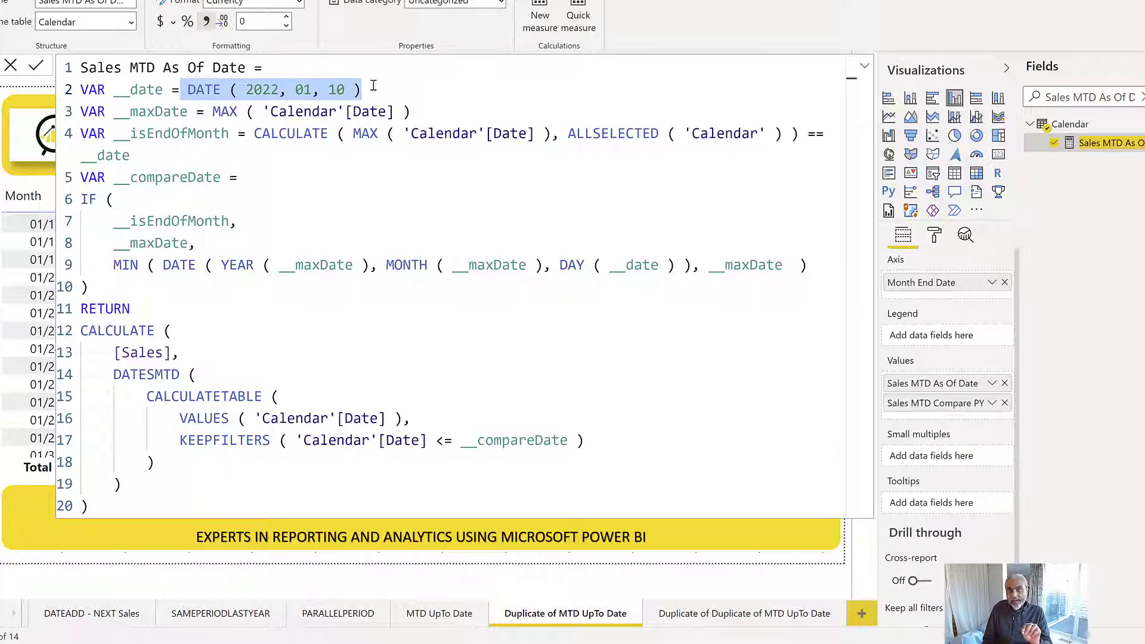
click(192, 91)
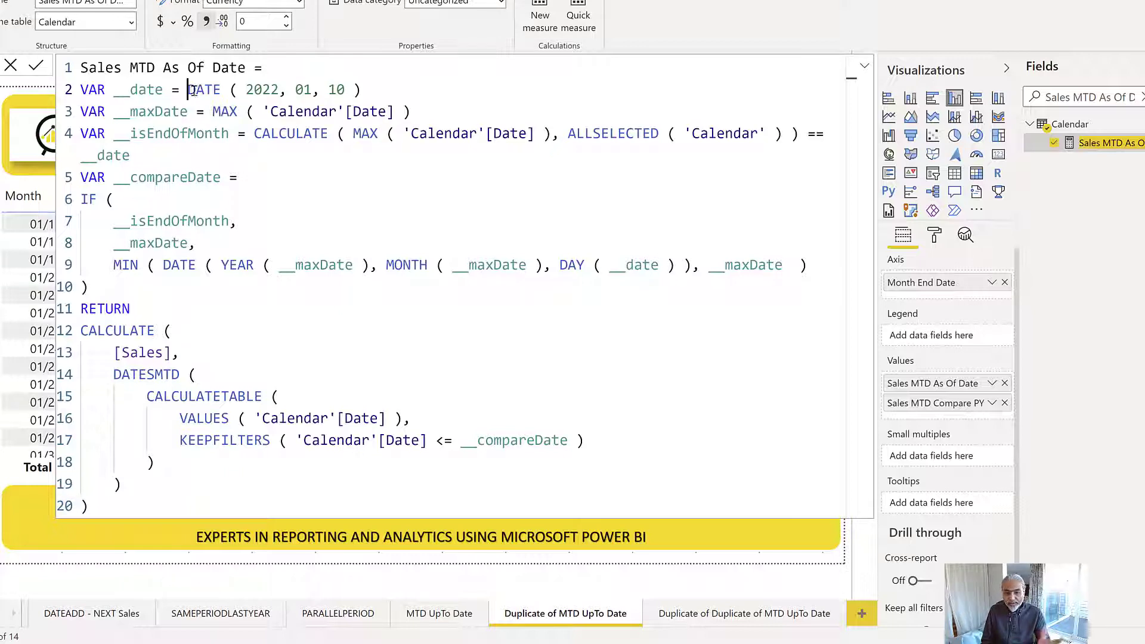
drag(182, 90, 410, 83)
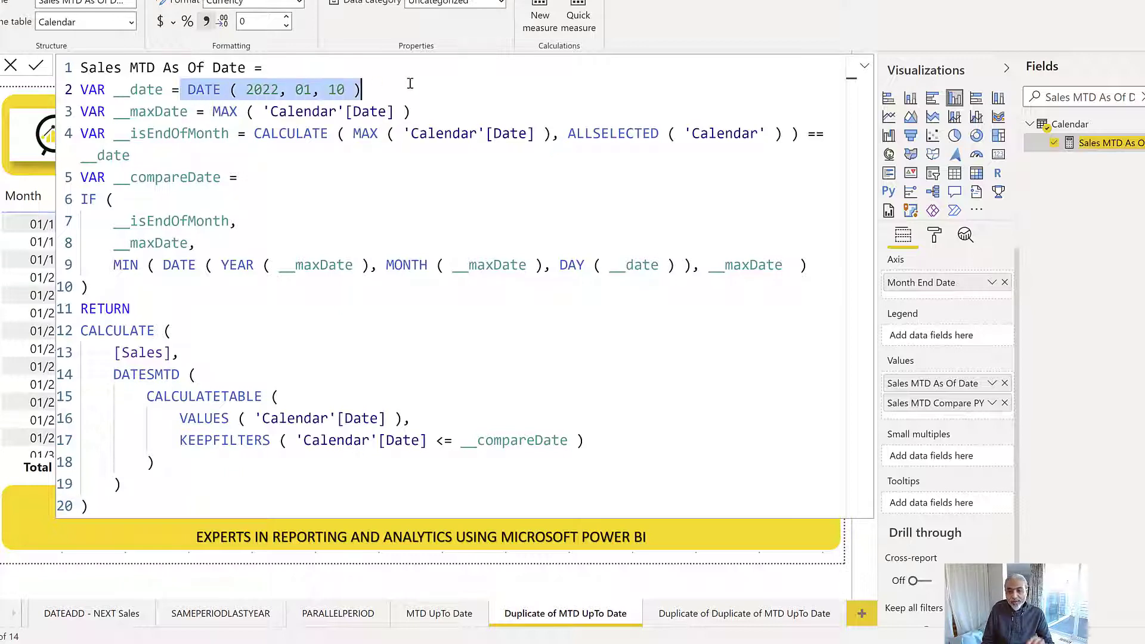
drag(135, 113, 352, 112)
ctrl+scroll(390, 139, down, 3)
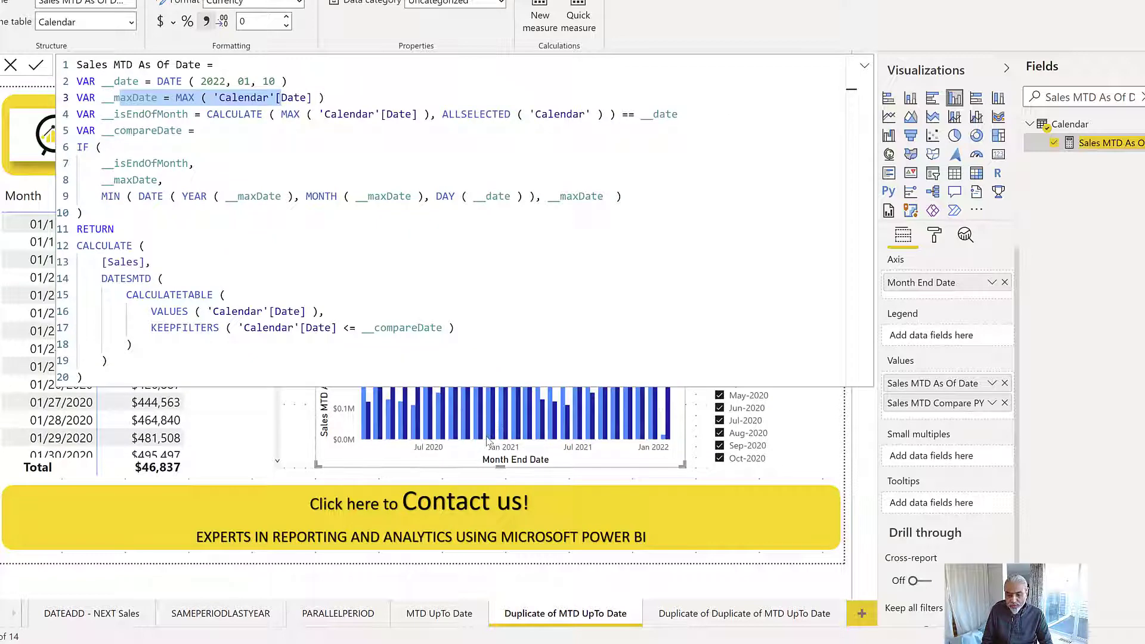
click(167, 98)
drag(167, 98, 345, 105)
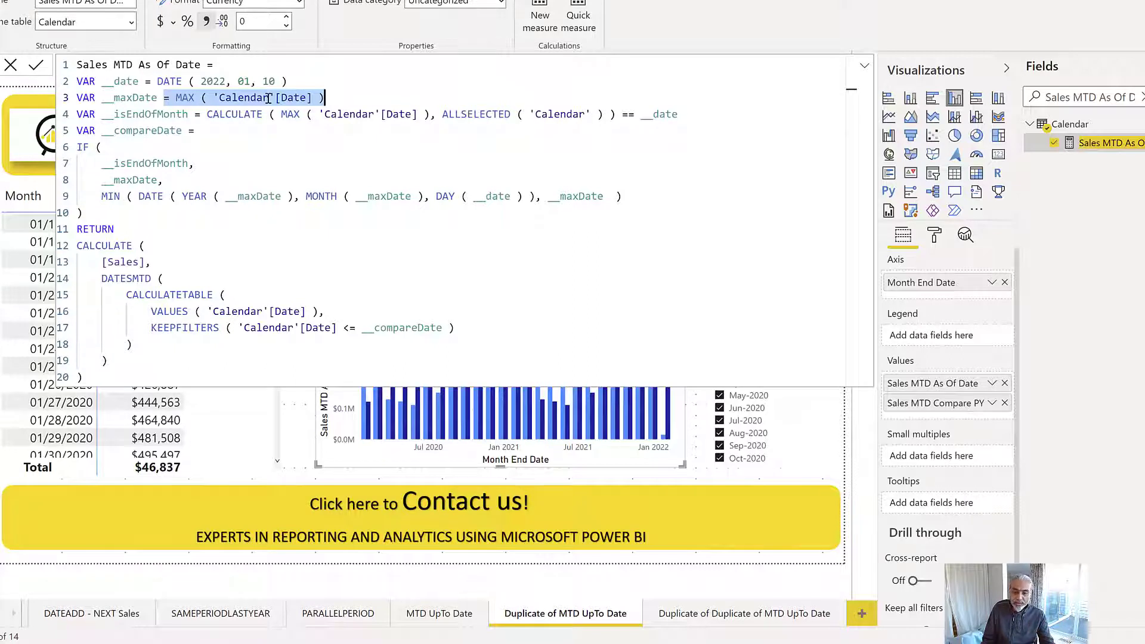
Review the __isEndOfMonth check, the IF/MIN fallback, the CALCULATETABLE filter and __compareDate
drag(207, 115, 486, 115)
drag(640, 120, 684, 120)
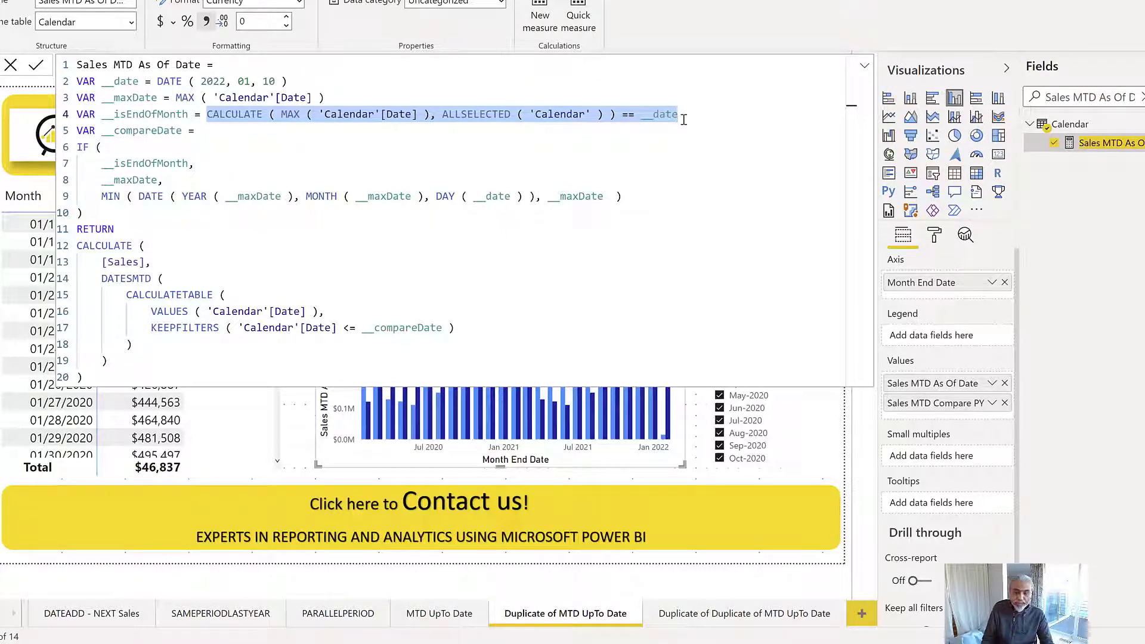
mouse_move(105, 163)
mouse_down()
mouse_move(218, 163)
mouse_move(96, 184)
mouse_up()
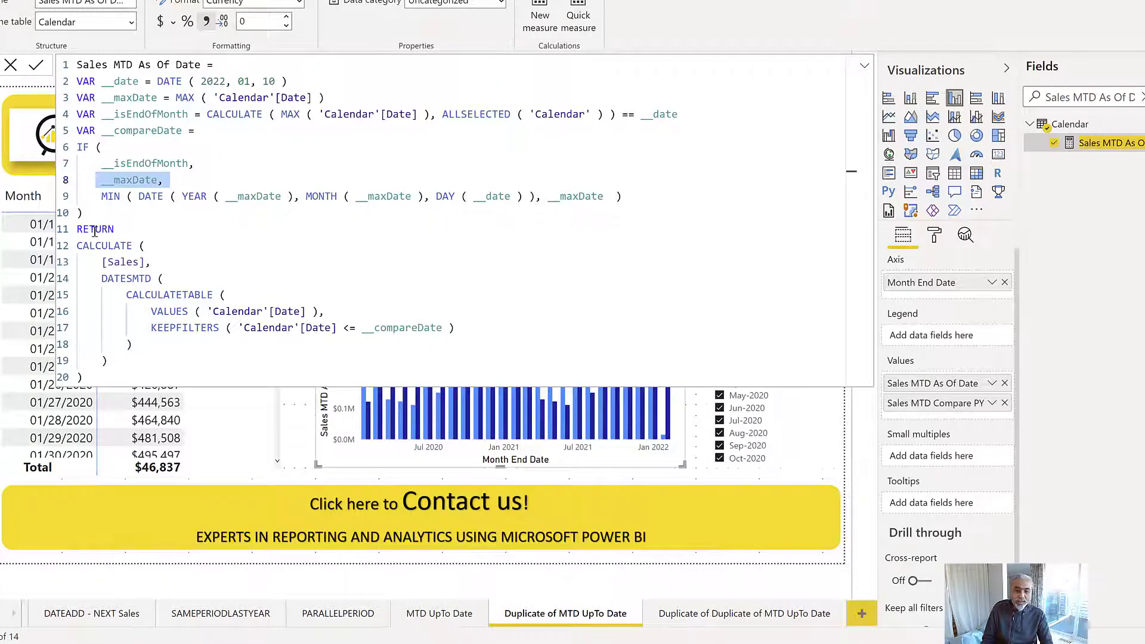
drag(120, 196, 604, 196)
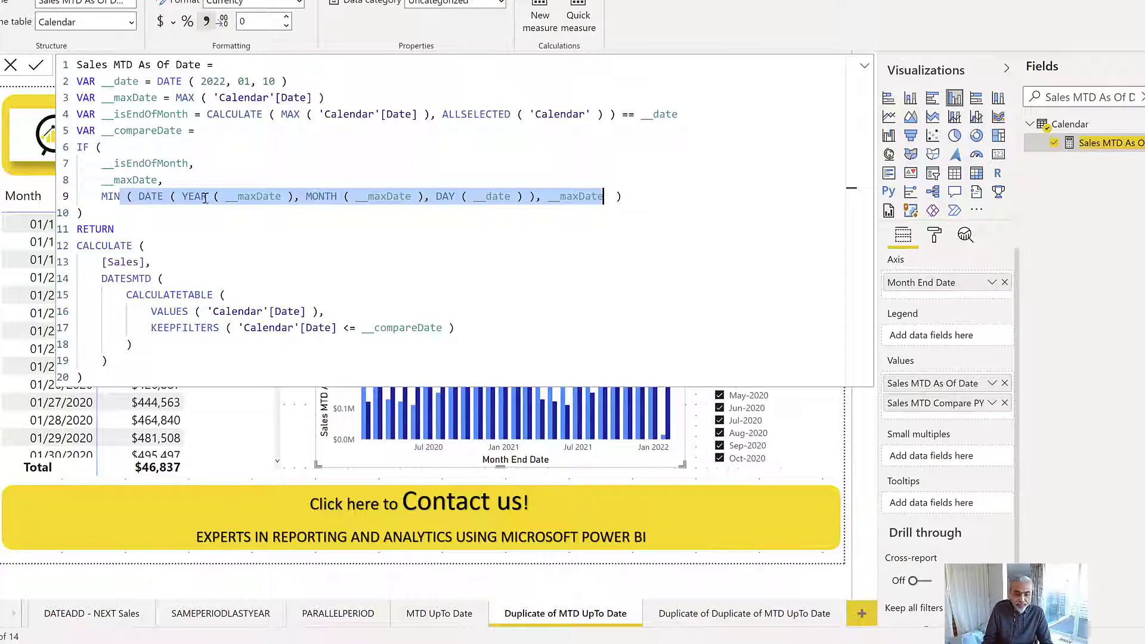
drag(108, 361, 469, 338)
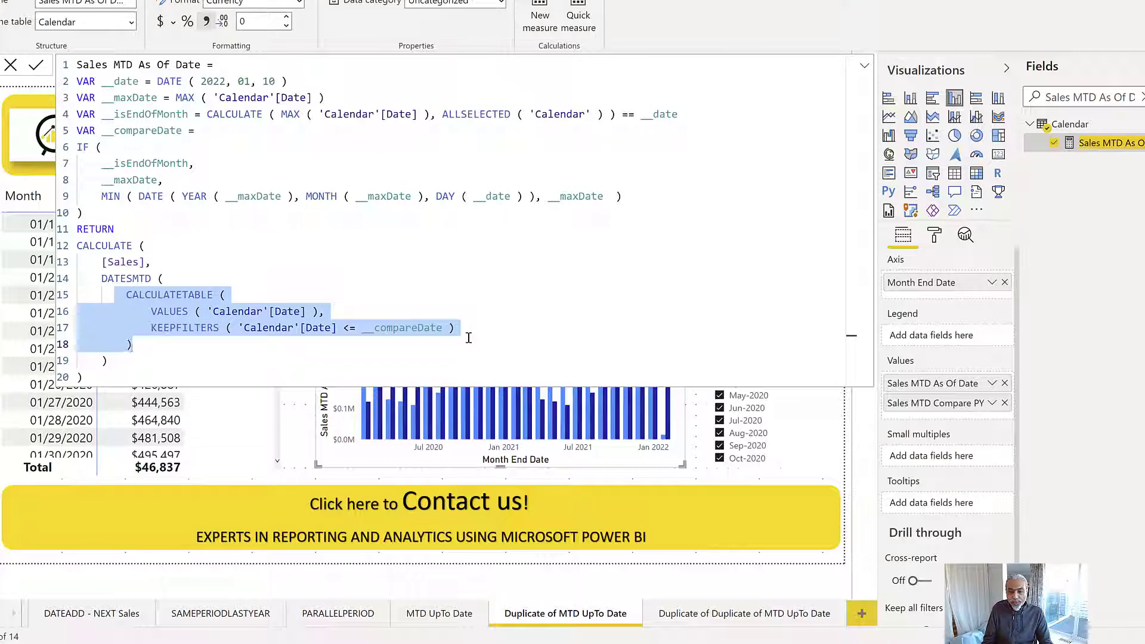
click(406, 326)
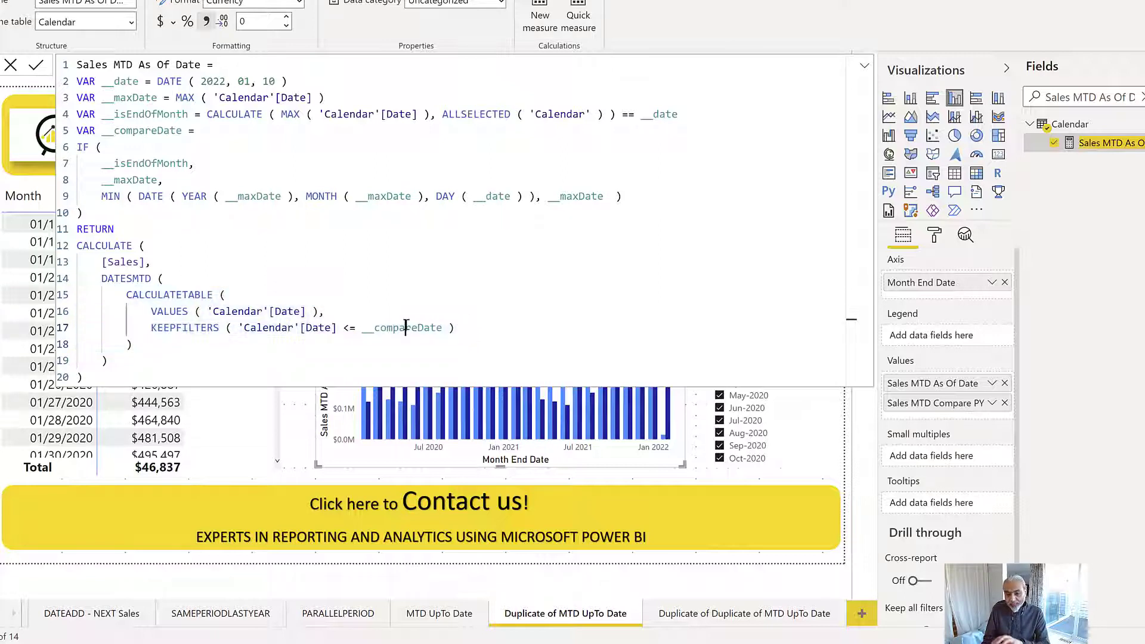
double_click(162, 130)
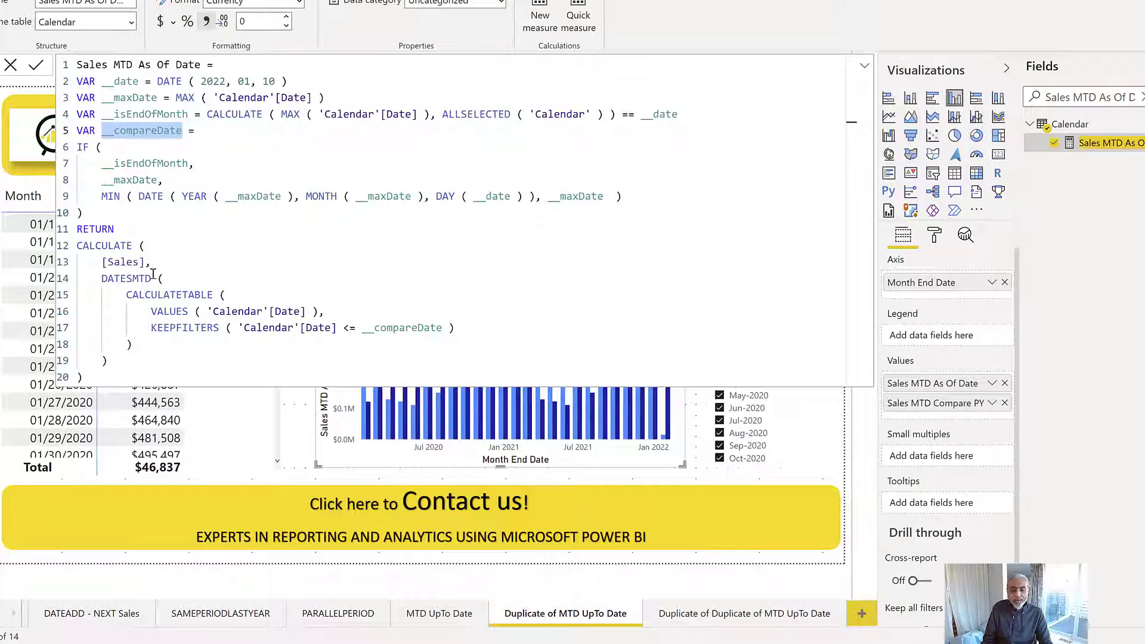